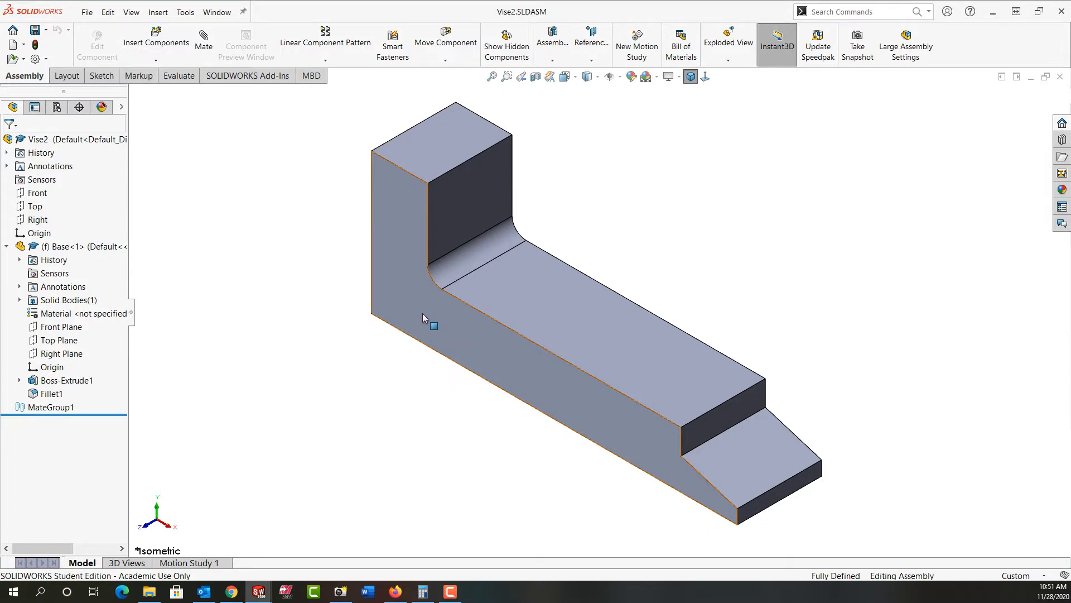
Step: Edit the Base component in place and start an Extruded Boss sketch on its flat underside face
click(423, 313)
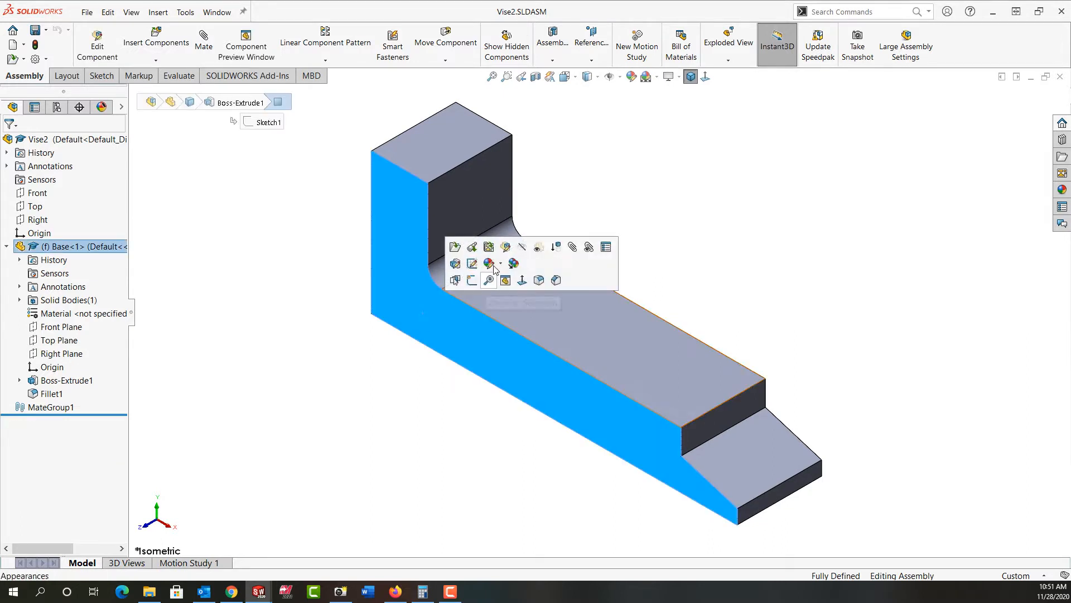
click(506, 247)
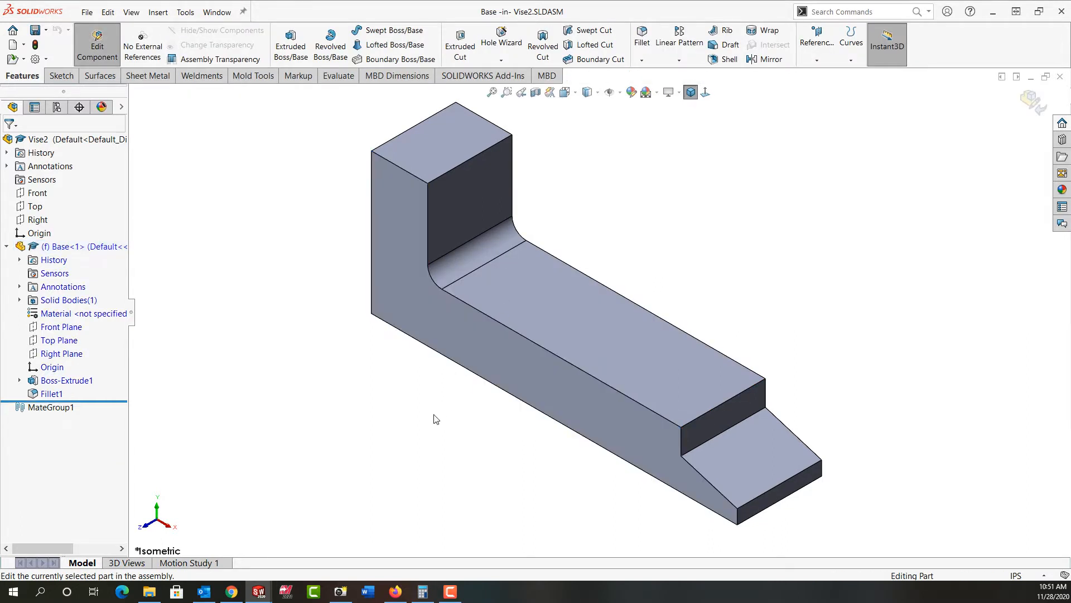
middle_drag(433, 418, 530, 404)
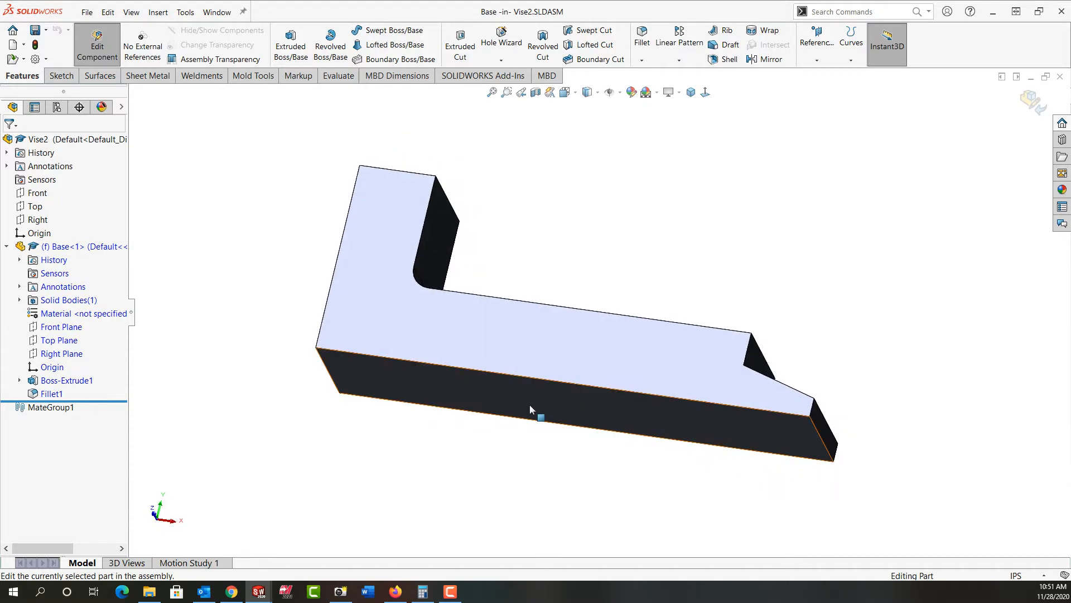
click(530, 406)
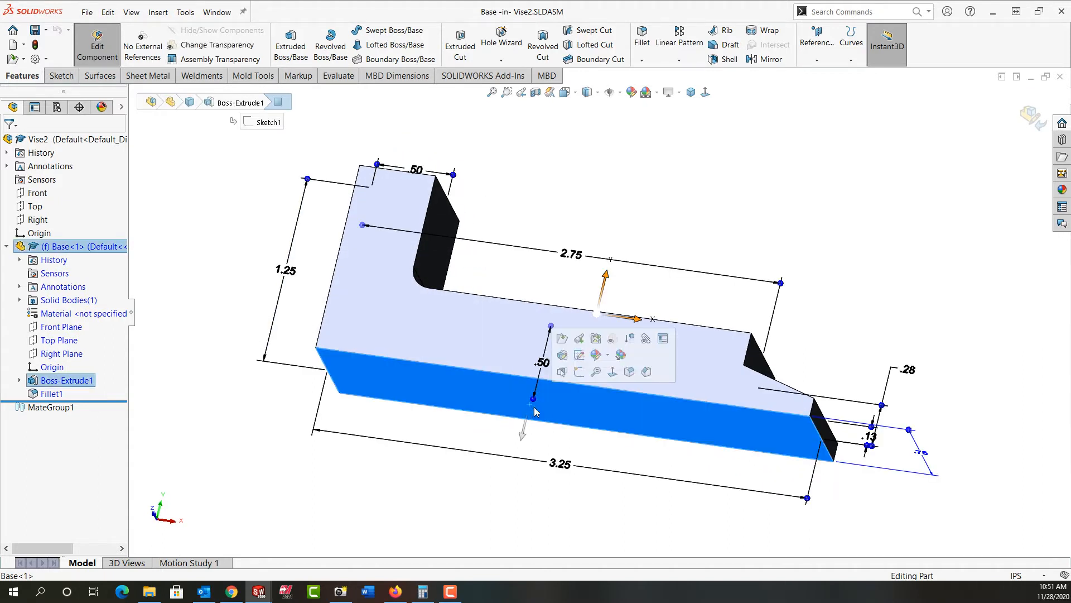
click(612, 371)
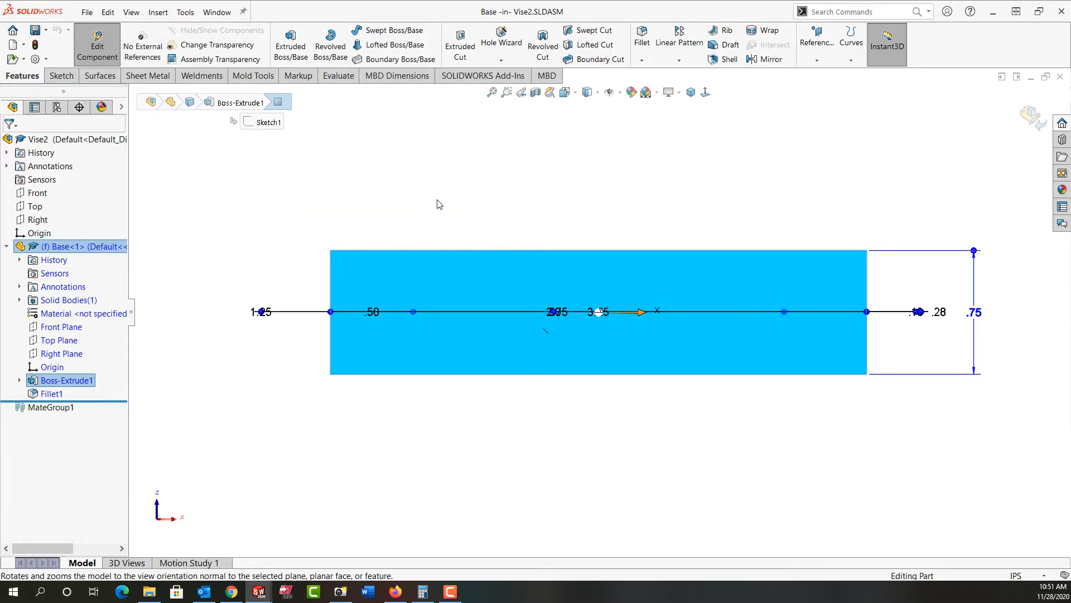
click(291, 48)
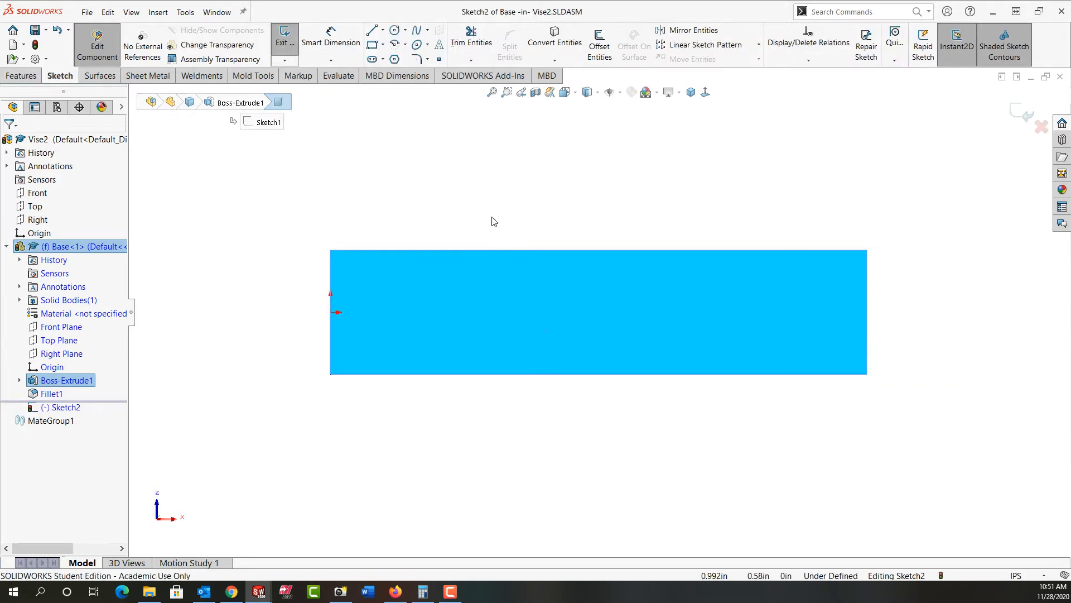
Step: Sketch a closed round-ended tab about 0.39 in wide outward from the base's long edge, with a concentric circle of about 0.08 in radius
key(l)
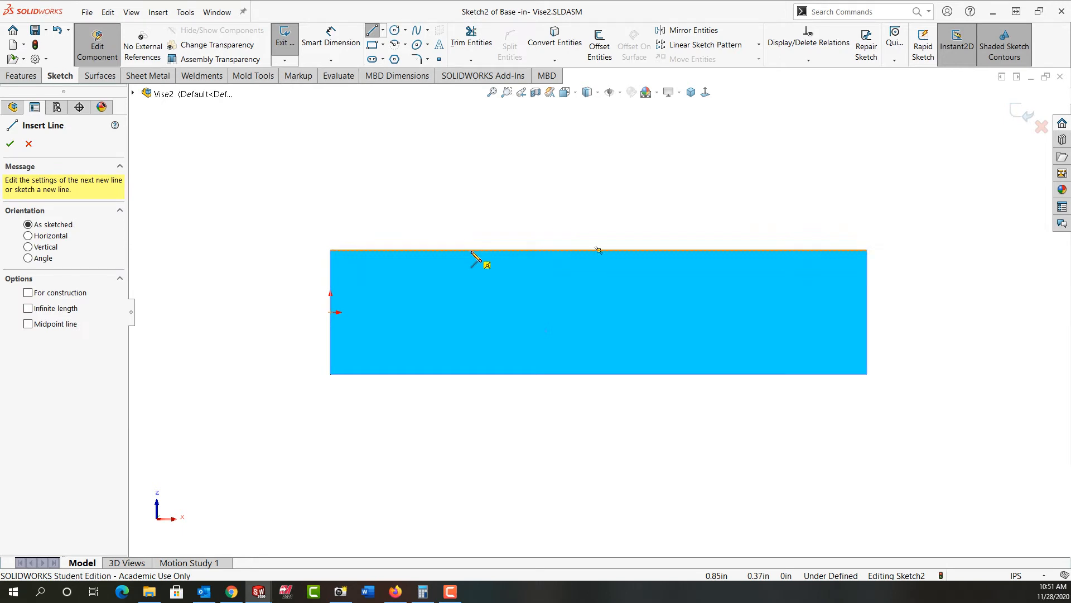
click(472, 251)
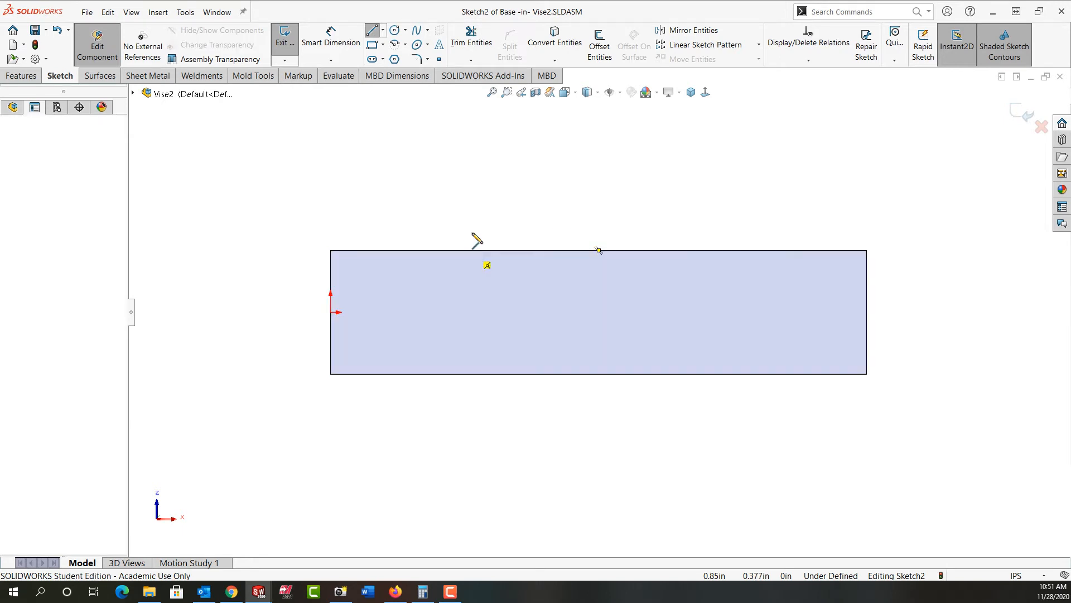
click(472, 199)
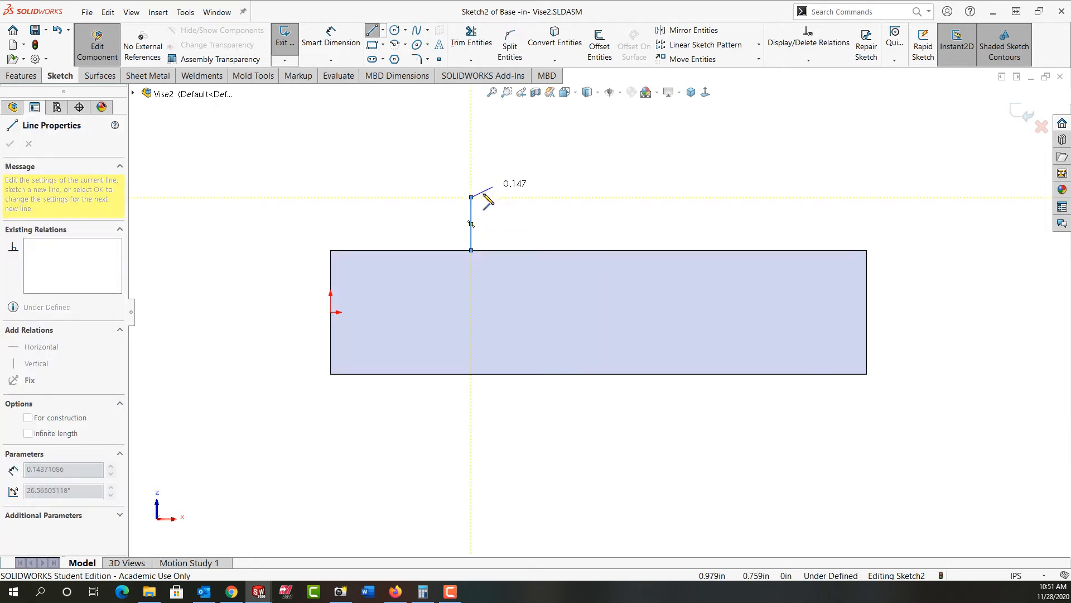
click(536, 197)
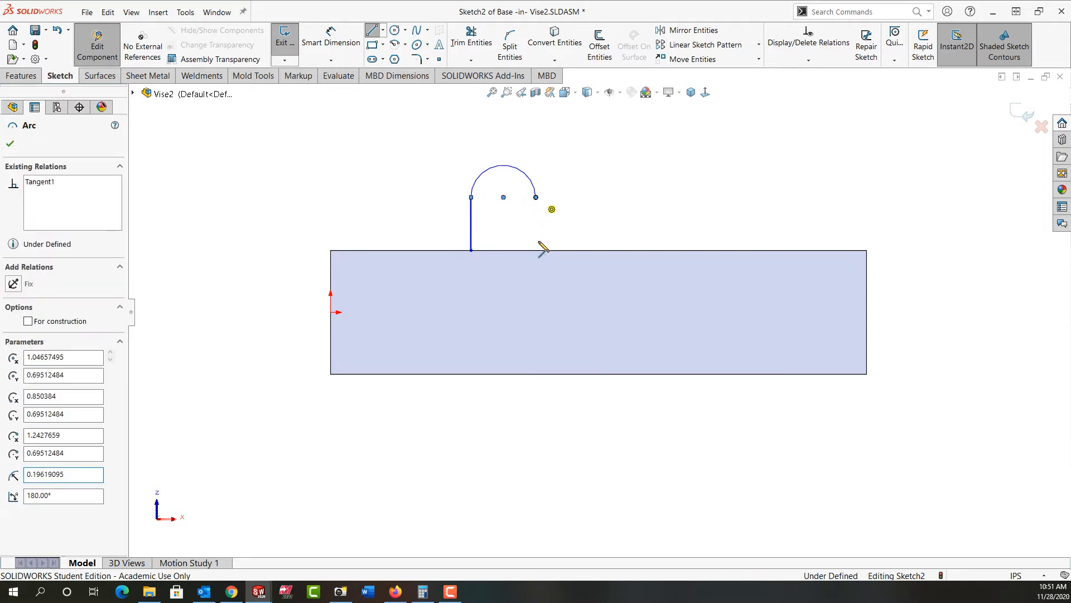
click(536, 250)
click(472, 250)
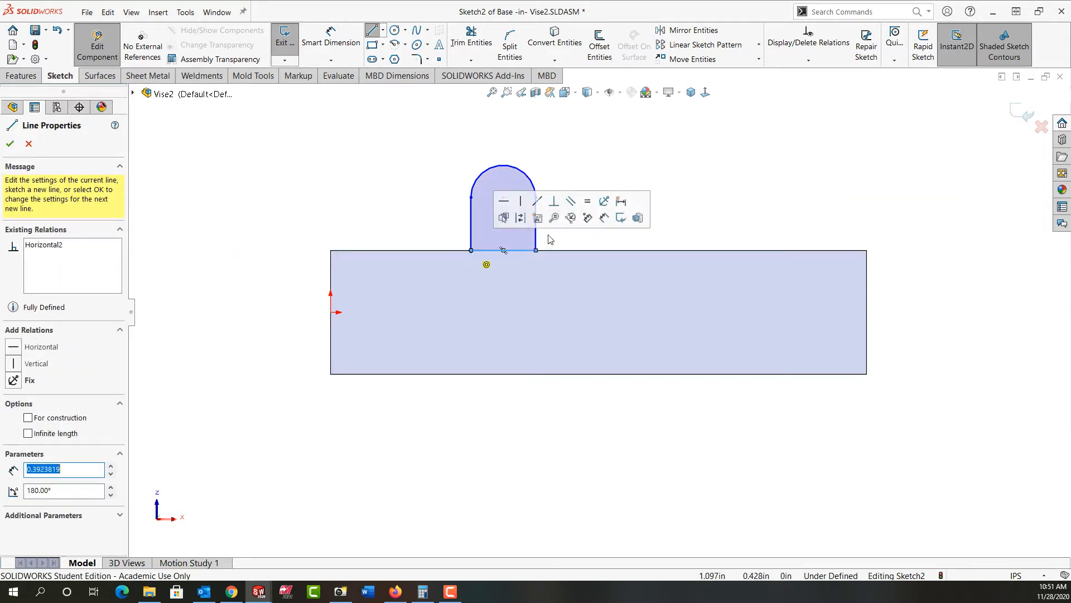
key(Escape)
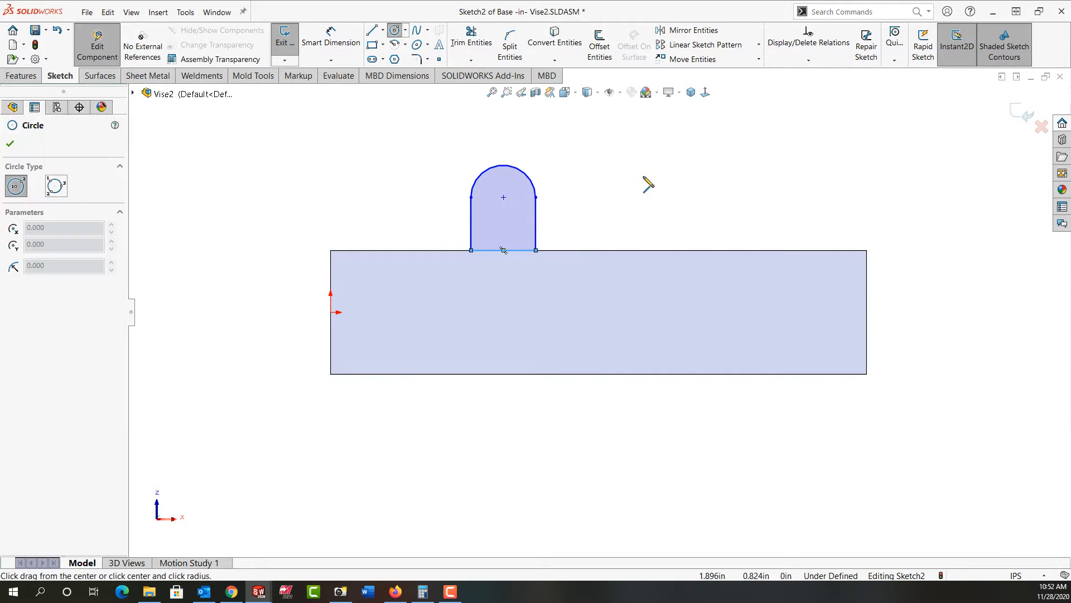
drag(504, 197, 517, 206)
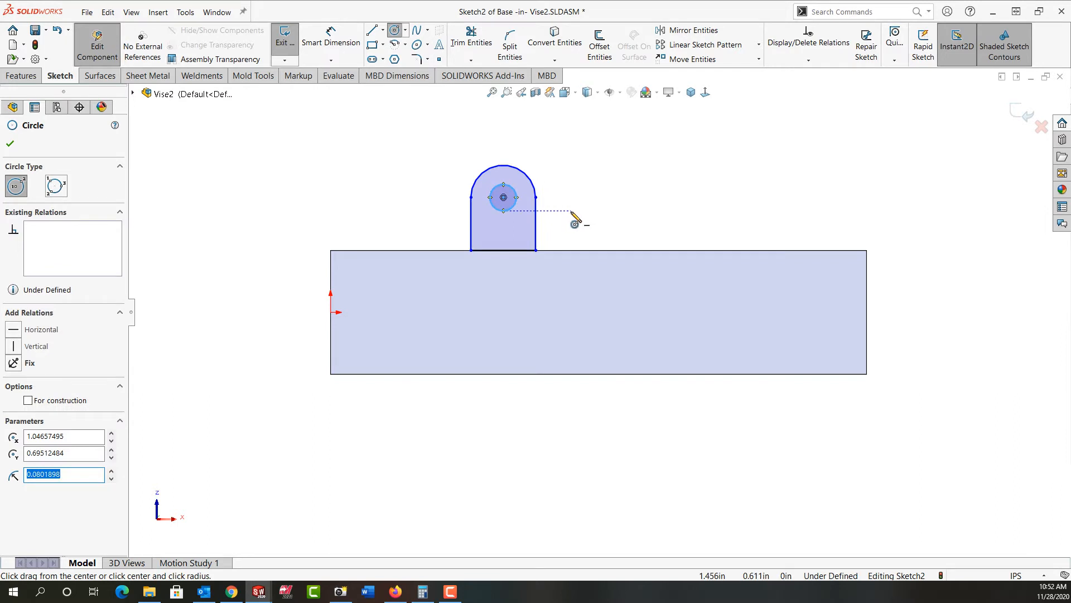
Step: Dimension the tab's rounded end to a 0.313 in radius and its hole to a 0.18 in diameter
right_drag(574, 204, 572, 151)
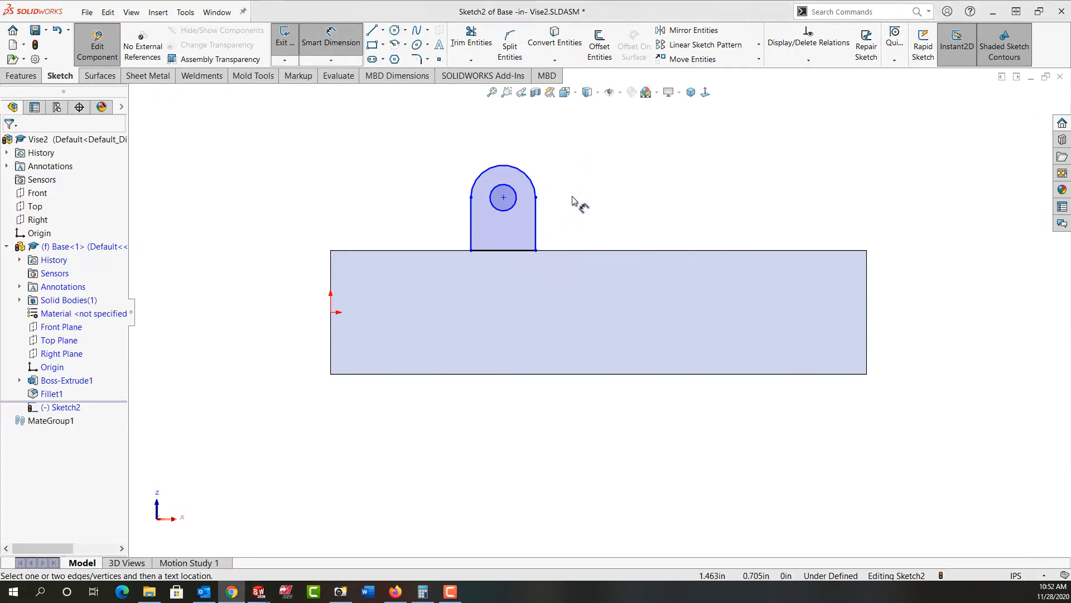
click(532, 177)
click(566, 138)
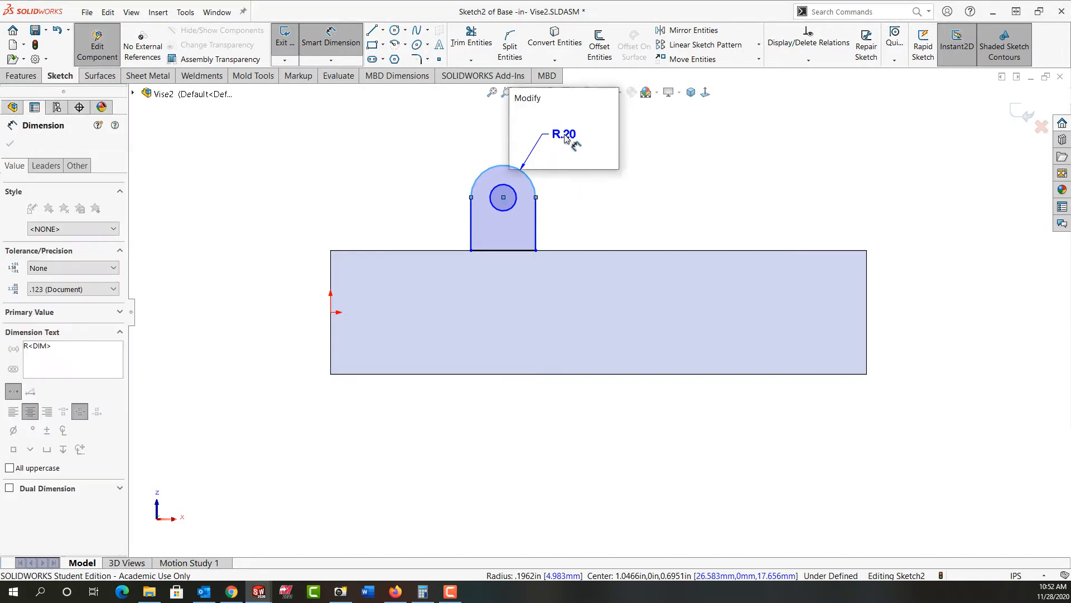
key(Return)
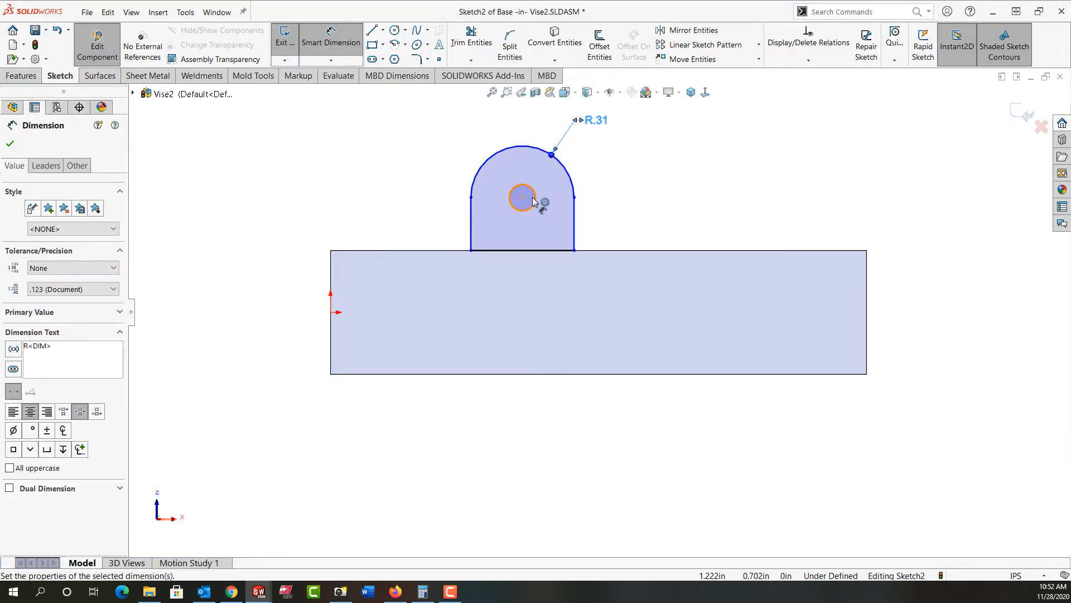
click(534, 202)
click(614, 159)
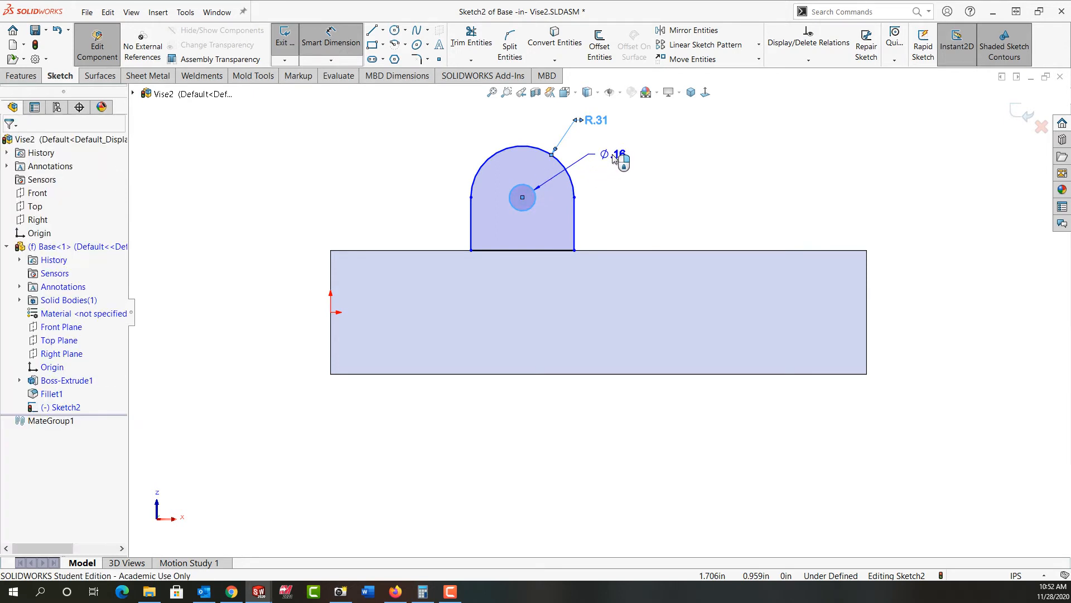
text(.18)
key(Return)
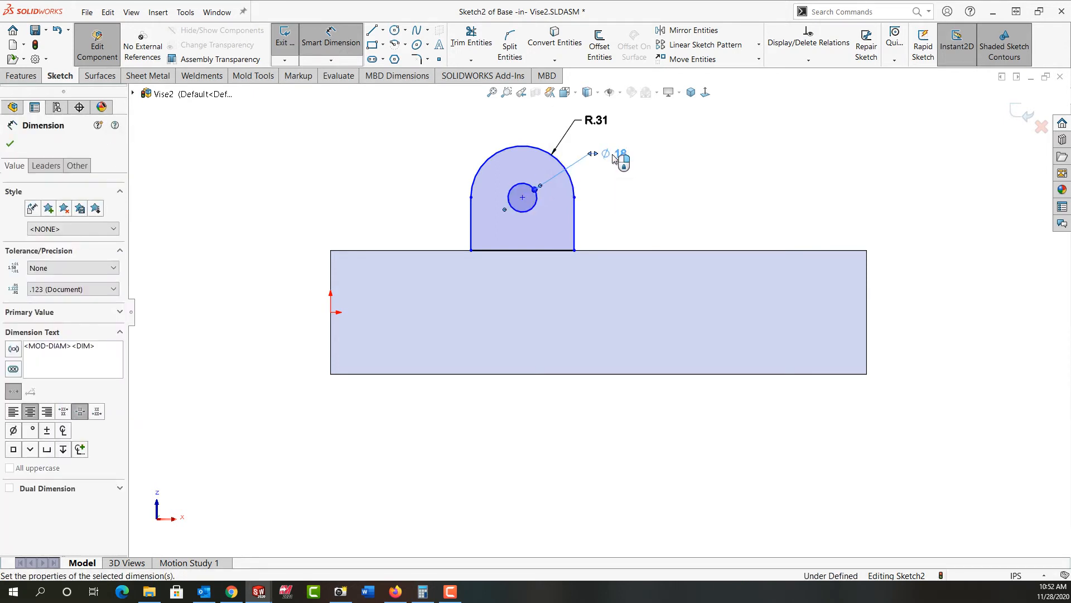
Step: Dimension the tab's overall height from its base line to the top of the arc as 0.625 in
click(524, 251)
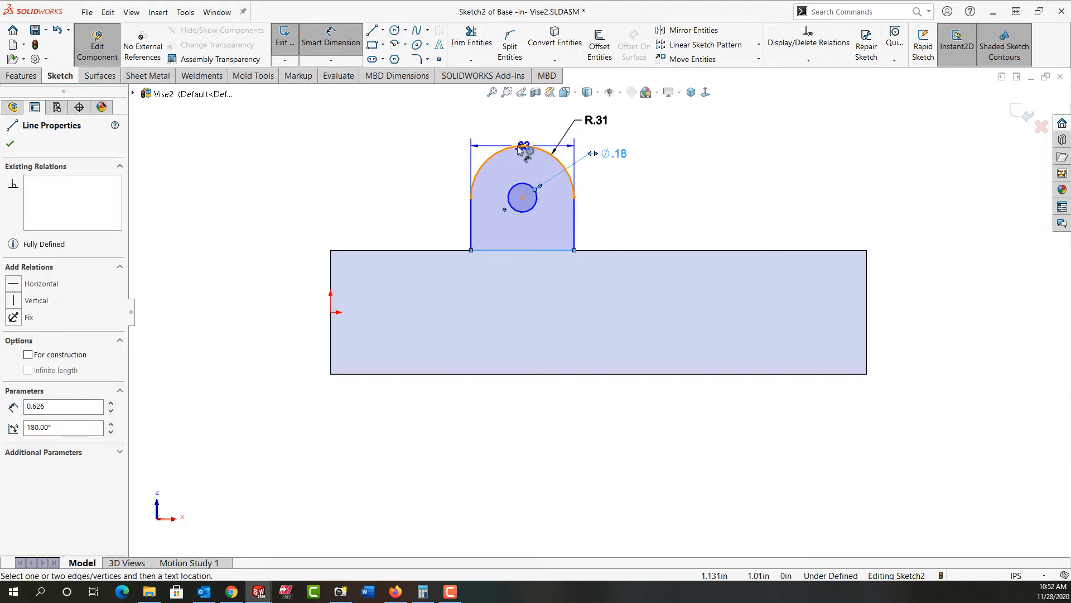
click(473, 179)
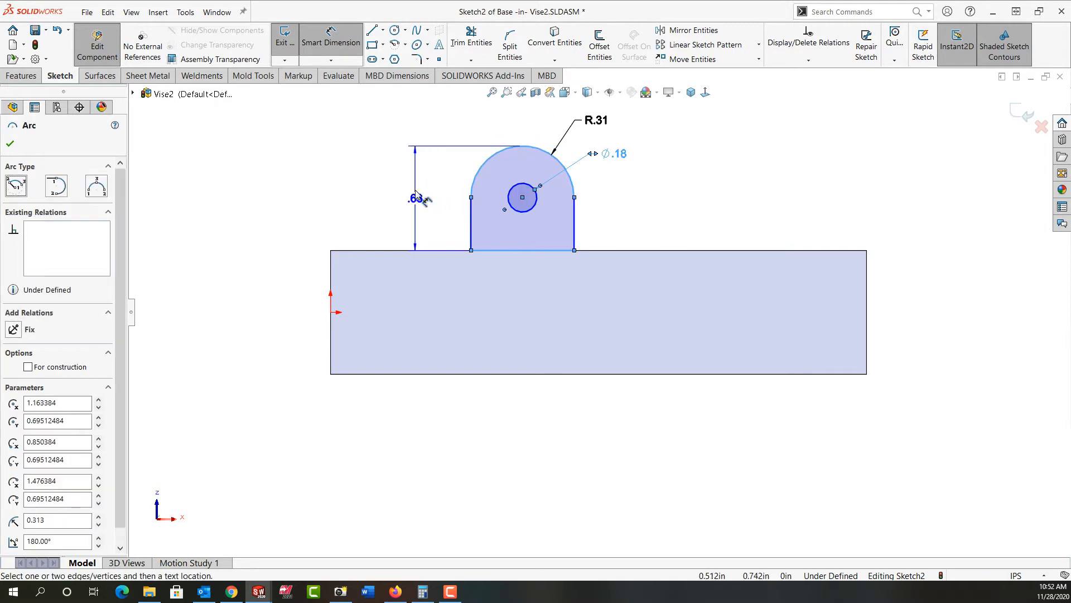
click(415, 200)
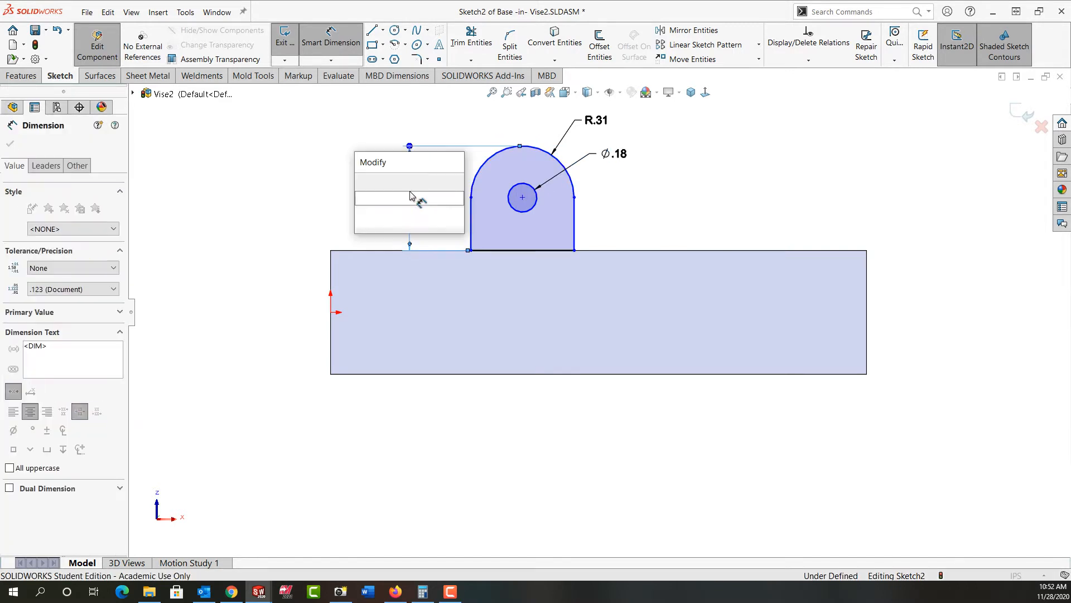
text(.)
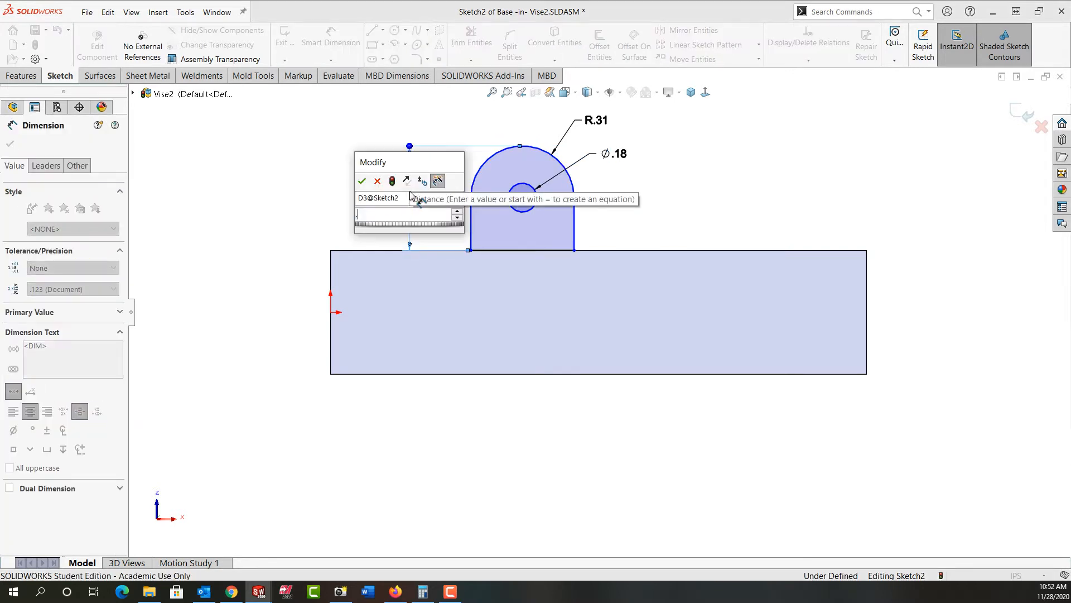
text(625)
key(Return)
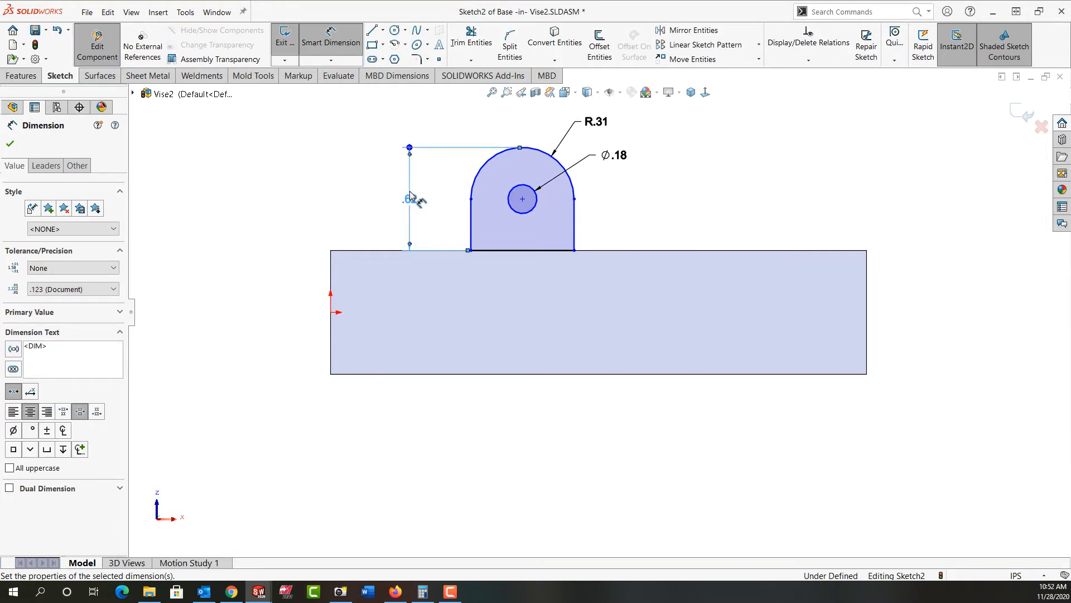
Step: Dimension the horizontal distance from the origin to the hole's center as 1.5 in
click(331, 312)
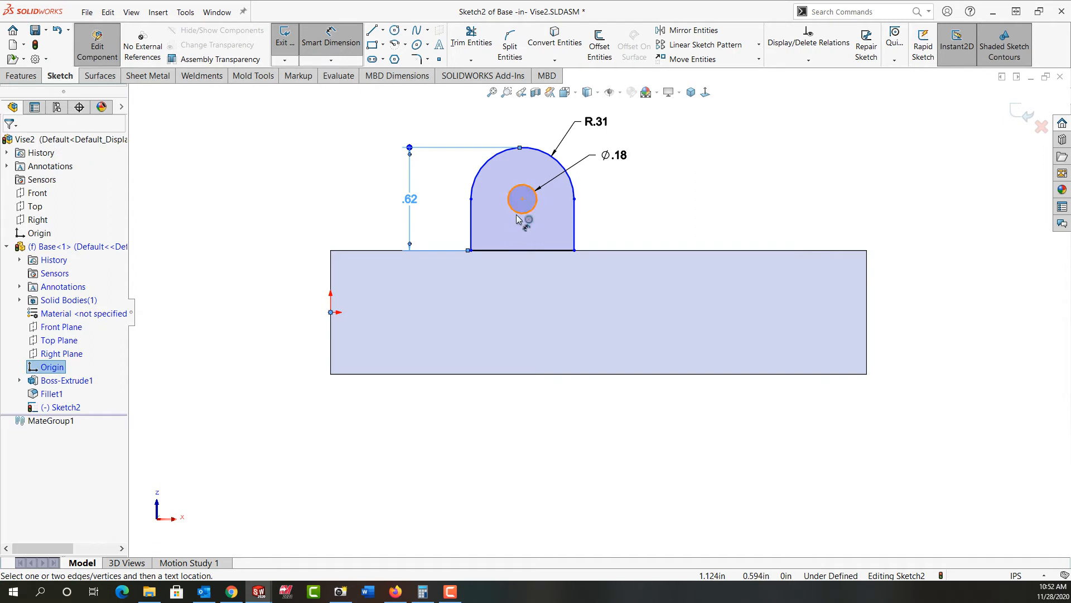
click(522, 199)
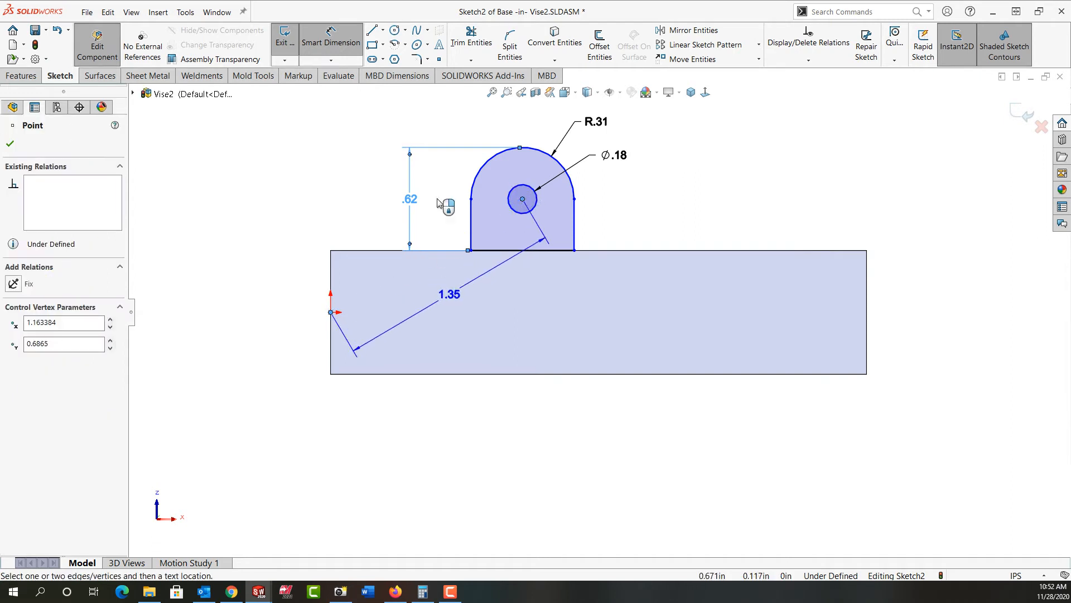
click(429, 119)
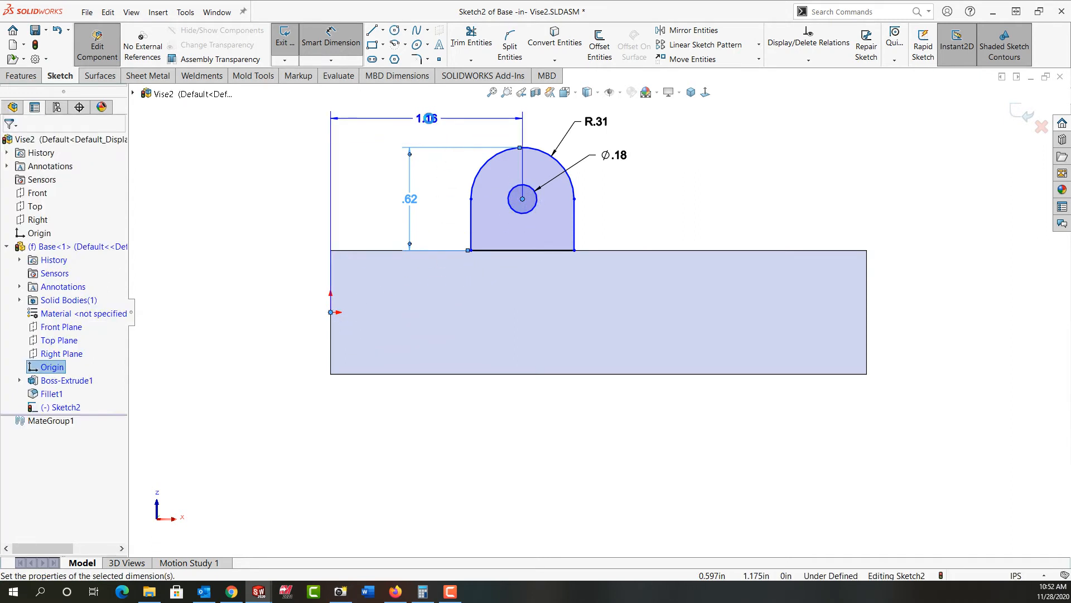
text(1.5)
key(Return)
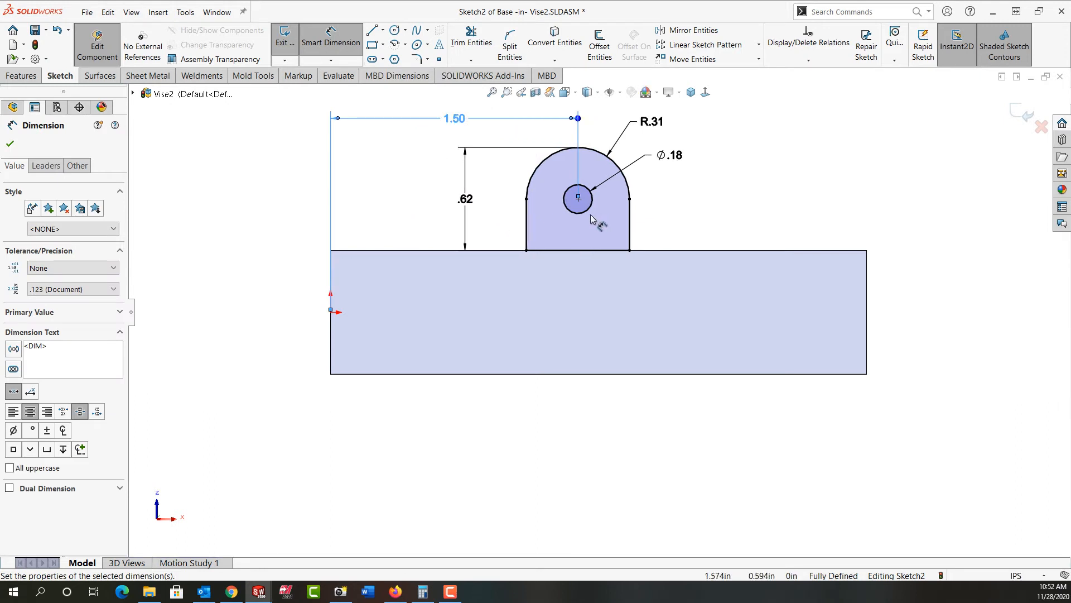
Step: Draw a horizontal centerline about 2.34 in long from the origin and mirror the tab and its hole across it
click(383, 31)
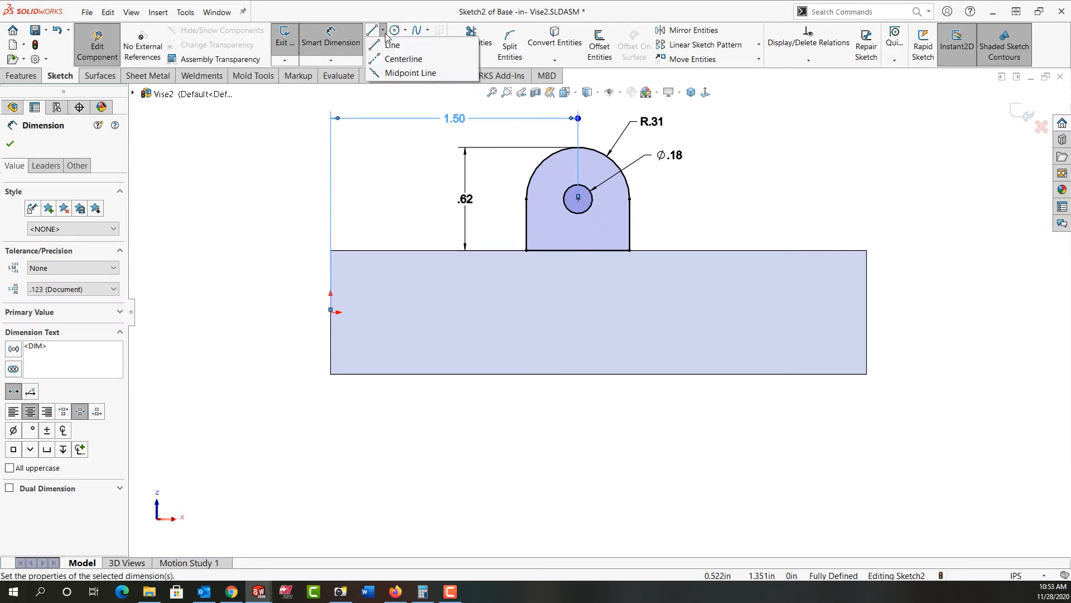
click(413, 55)
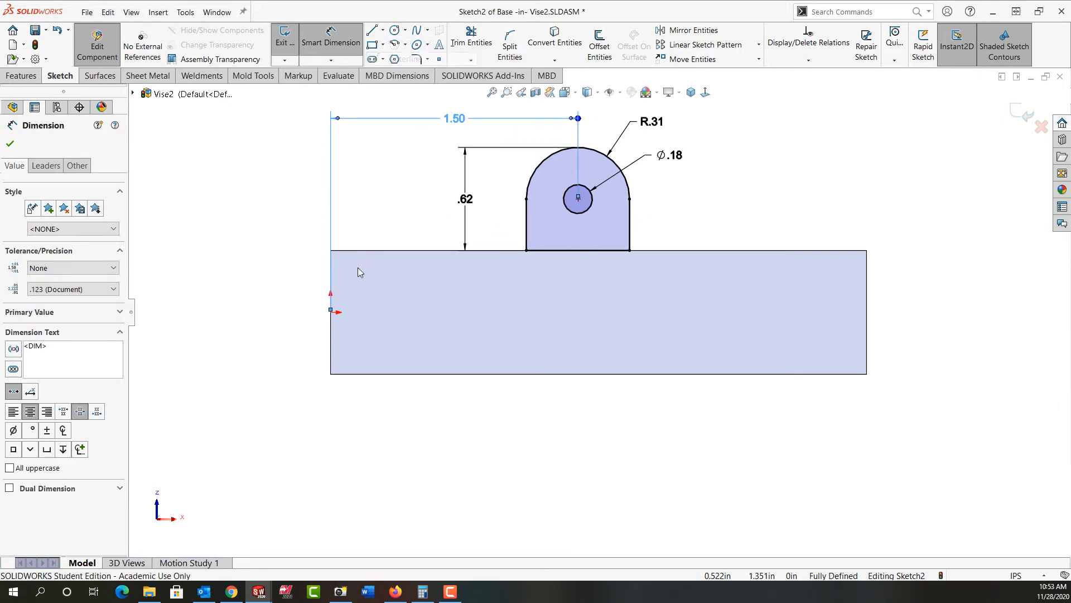
click(331, 312)
click(717, 311)
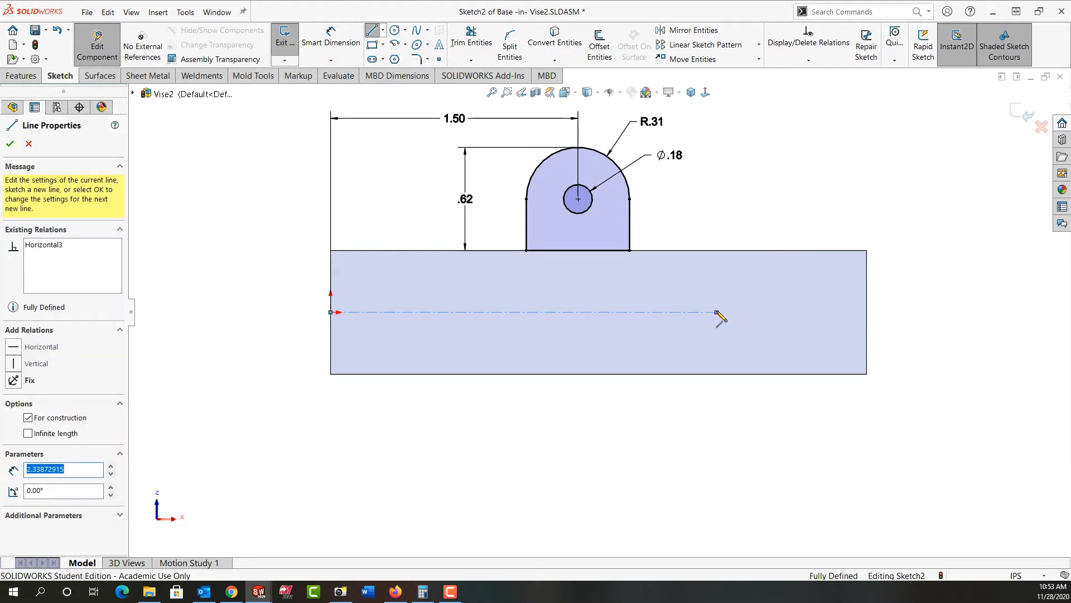
key(Escape)
key(Escape)
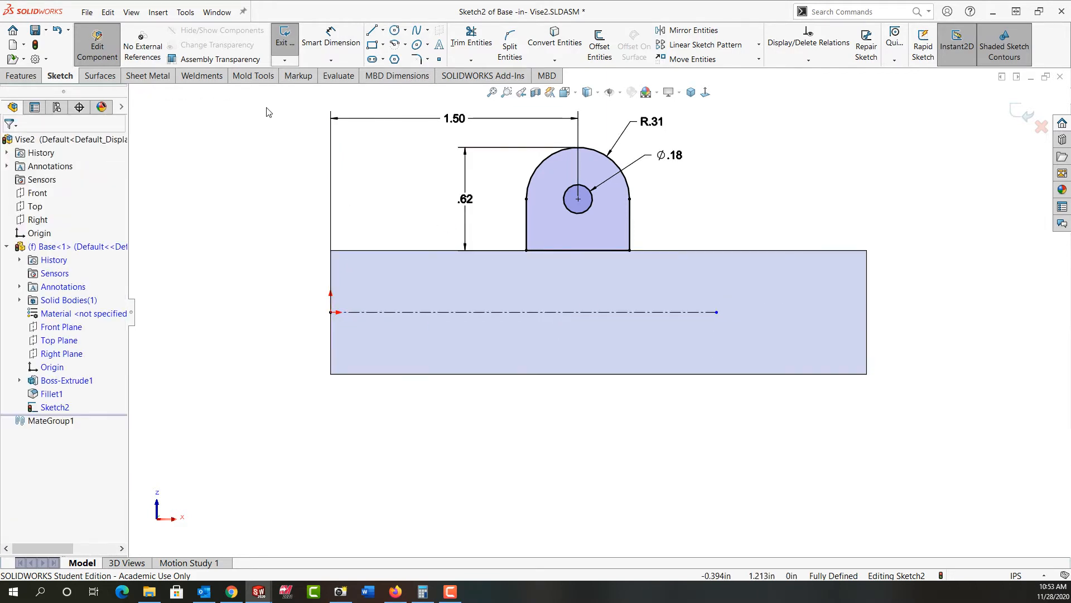
mouse_move(266, 104)
mouse_down()
mouse_move(411, 280)
mouse_move(570, 339)
mouse_move(731, 337)
mouse_up()
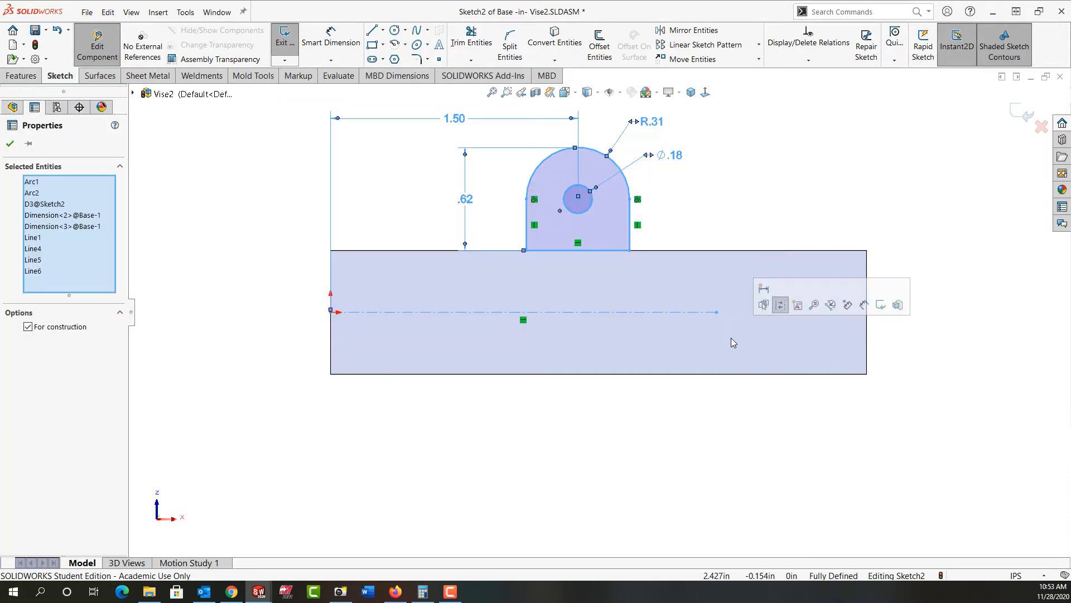
click(676, 31)
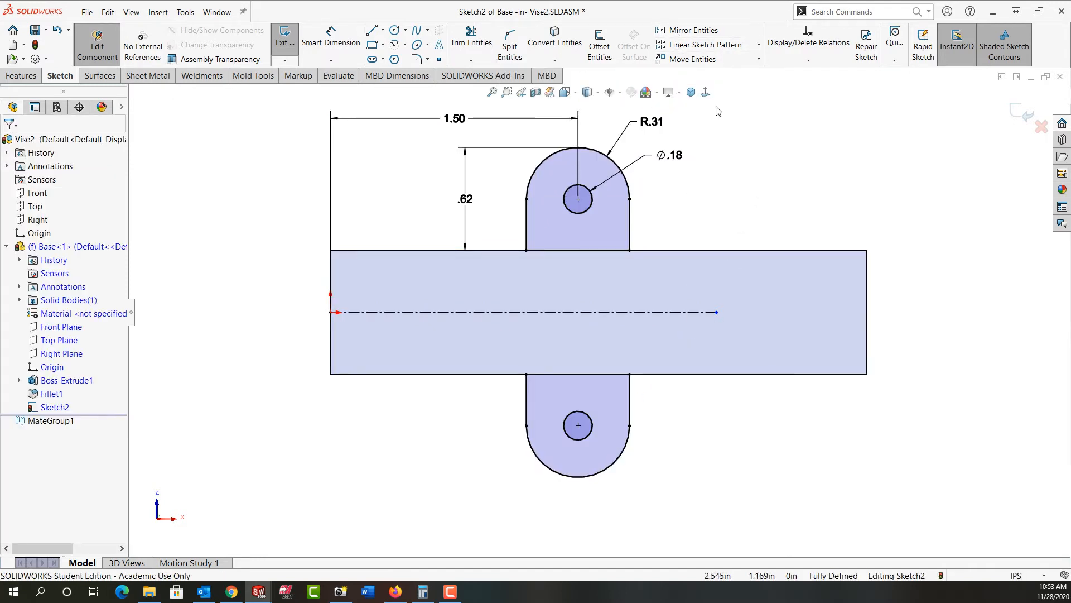
Step: Extrude the two-tab sketch upward as a blind 0.20 in boss merged with the Base
click(691, 92)
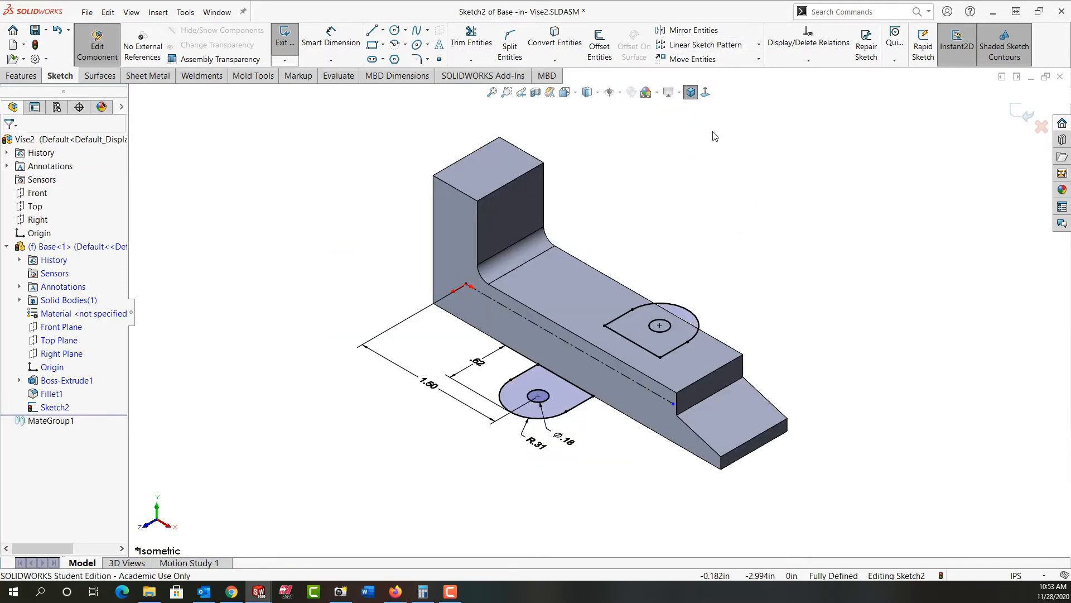
right_click(715, 146)
click(843, 126)
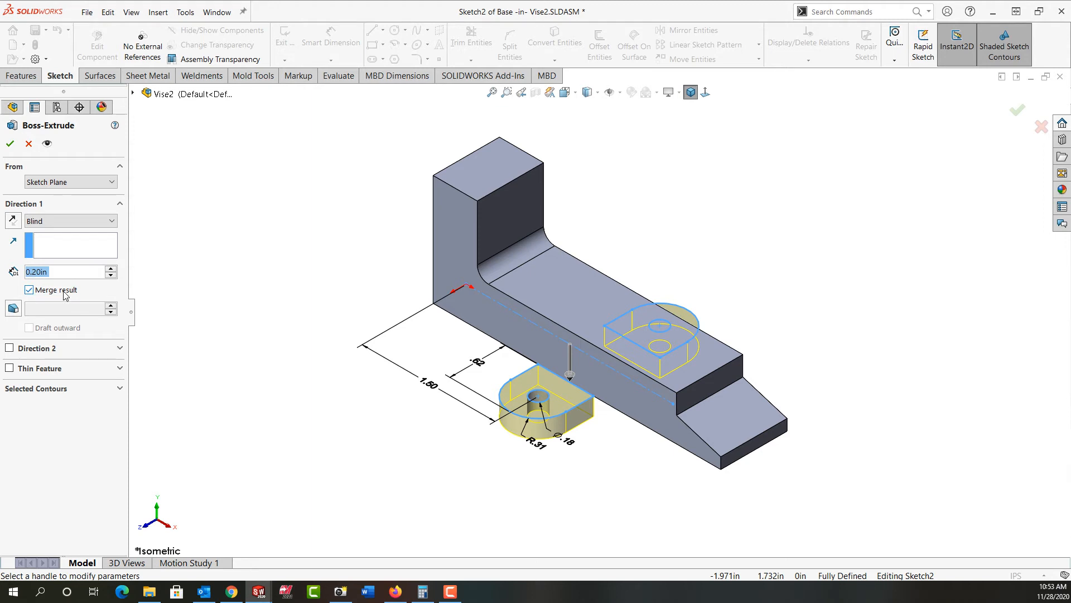
click(14, 225)
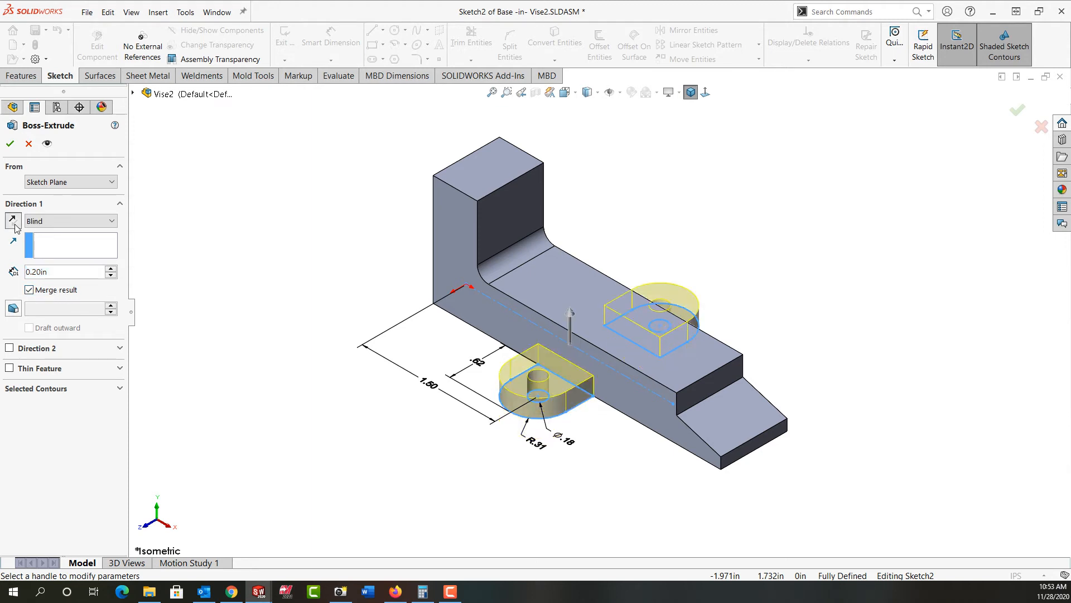
click(10, 146)
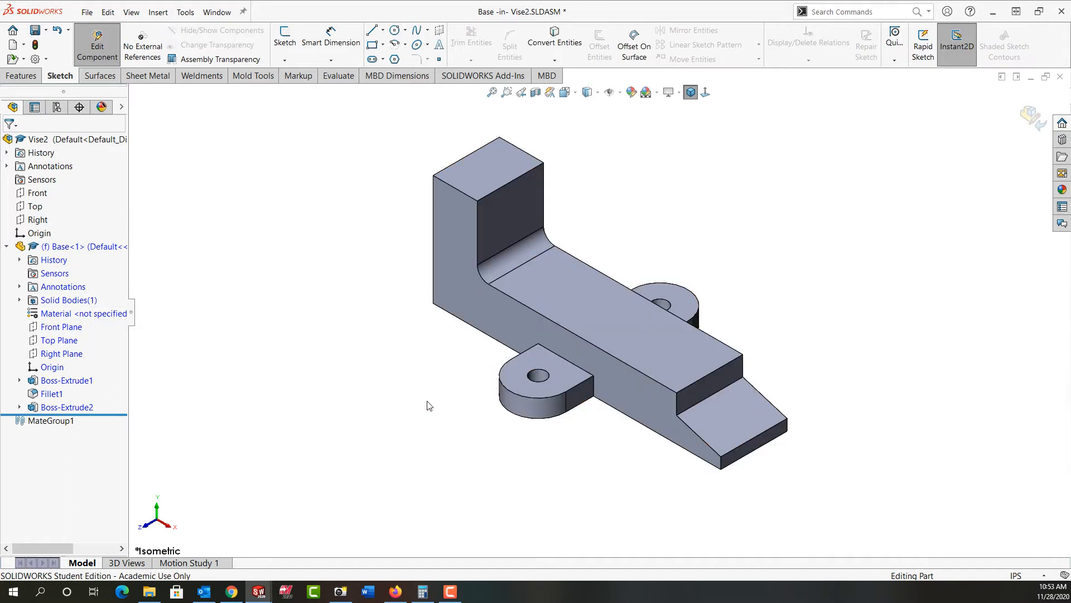
Step: Start an extruded-cut sketch on the vertical step face above the ramp and draw a corner rectangle about 0.09 by 0.14 in at its lower-left corner
click(701, 394)
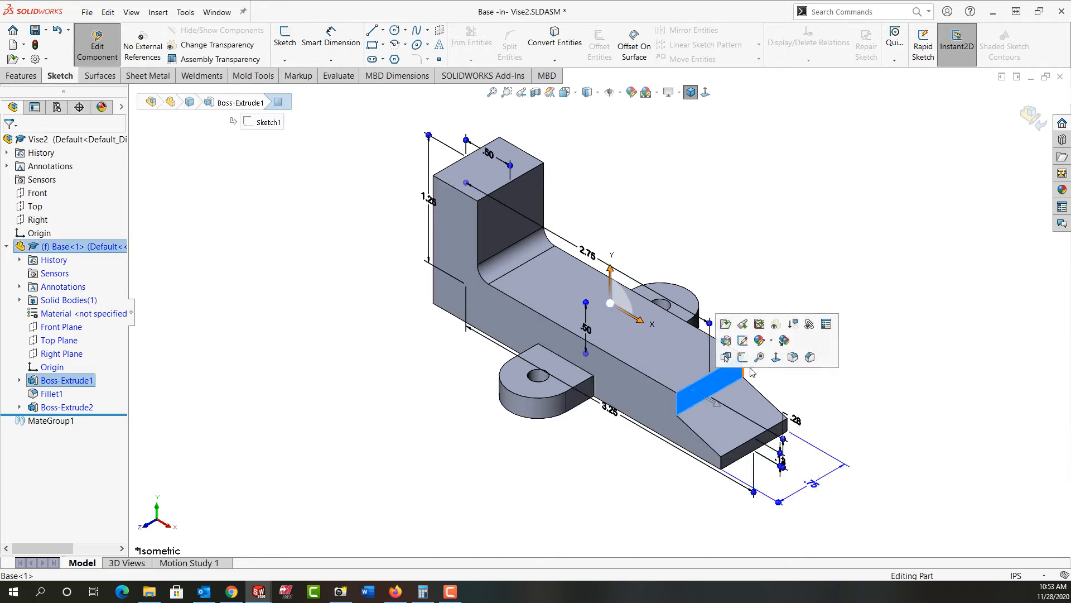
click(776, 357)
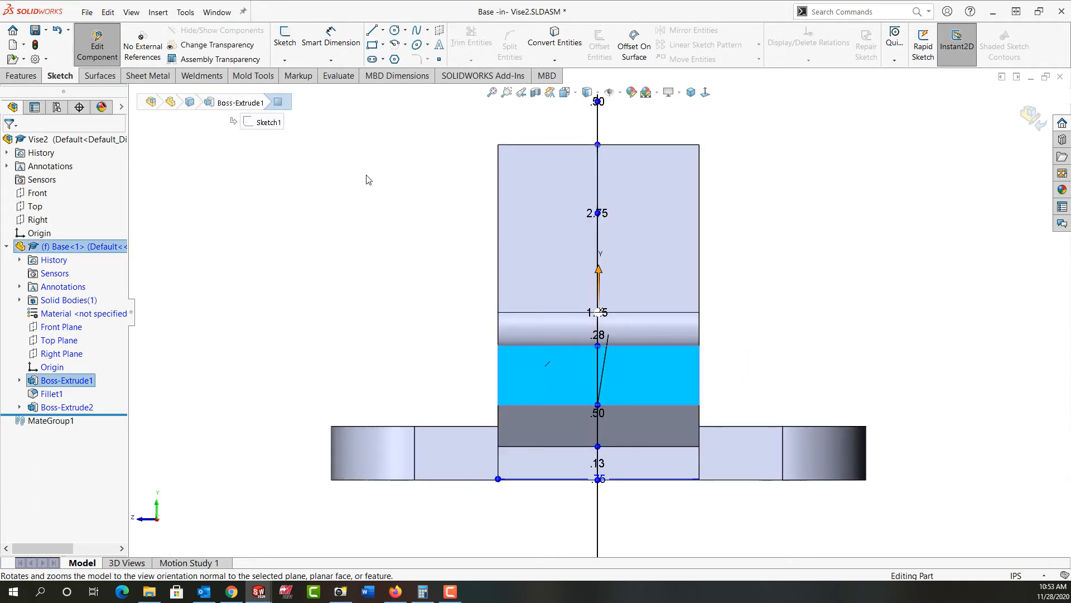
click(22, 76)
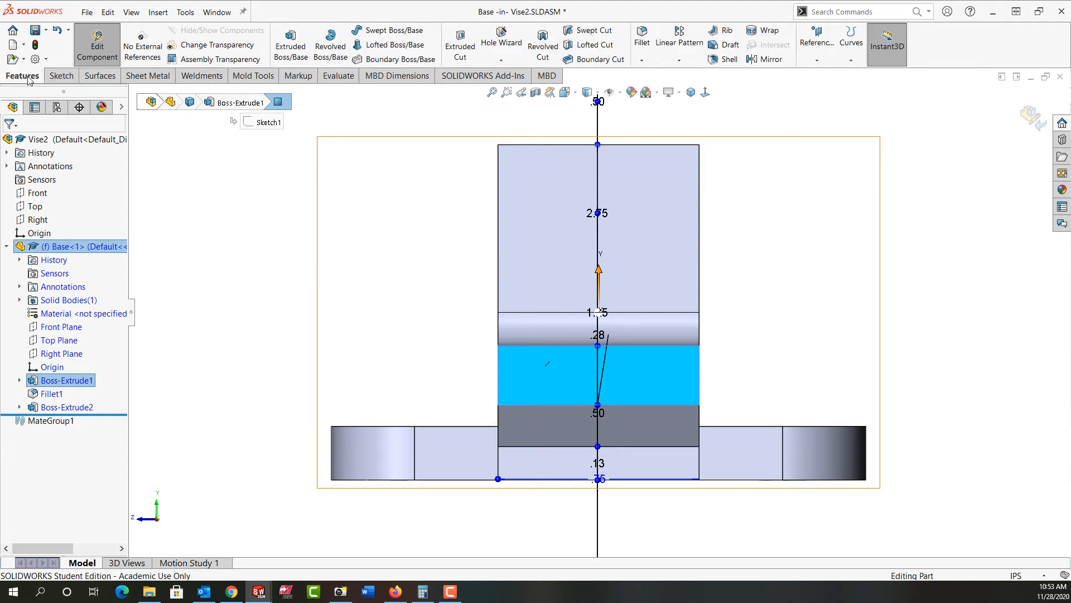
click(457, 49)
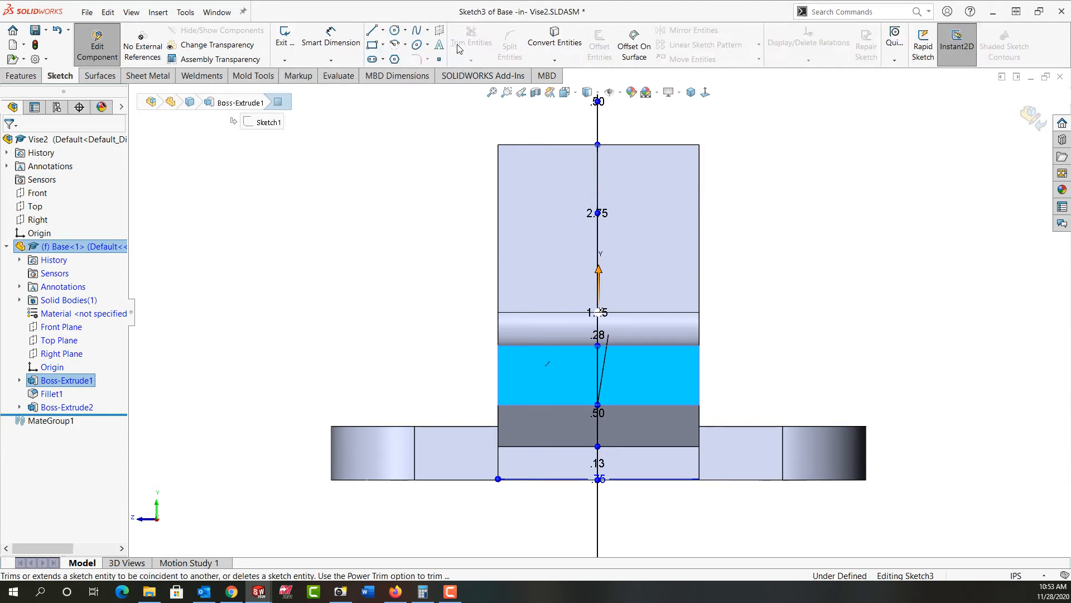
click(372, 46)
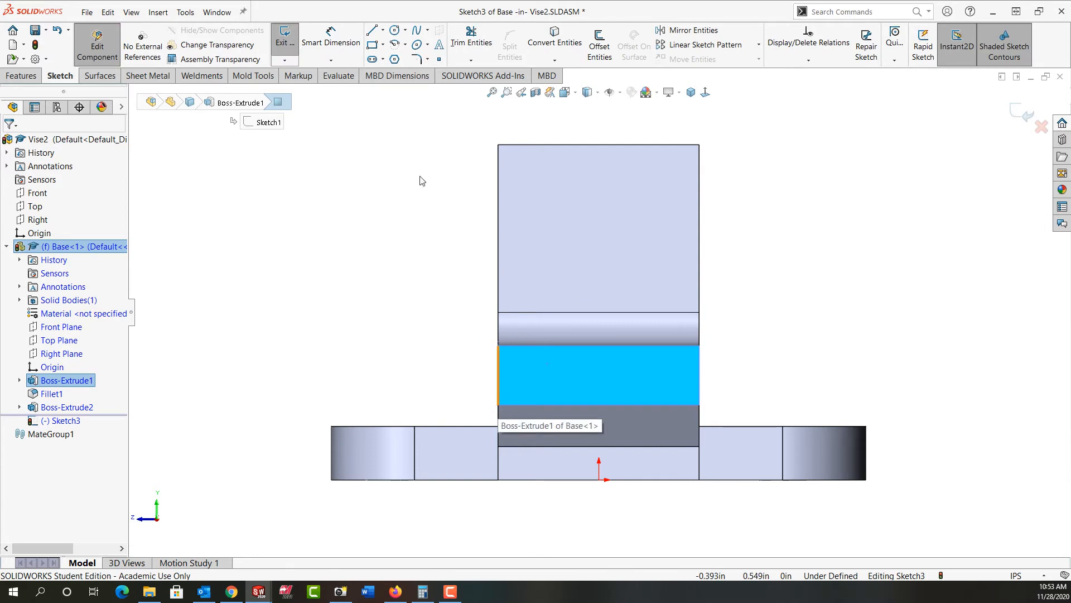
click(373, 45)
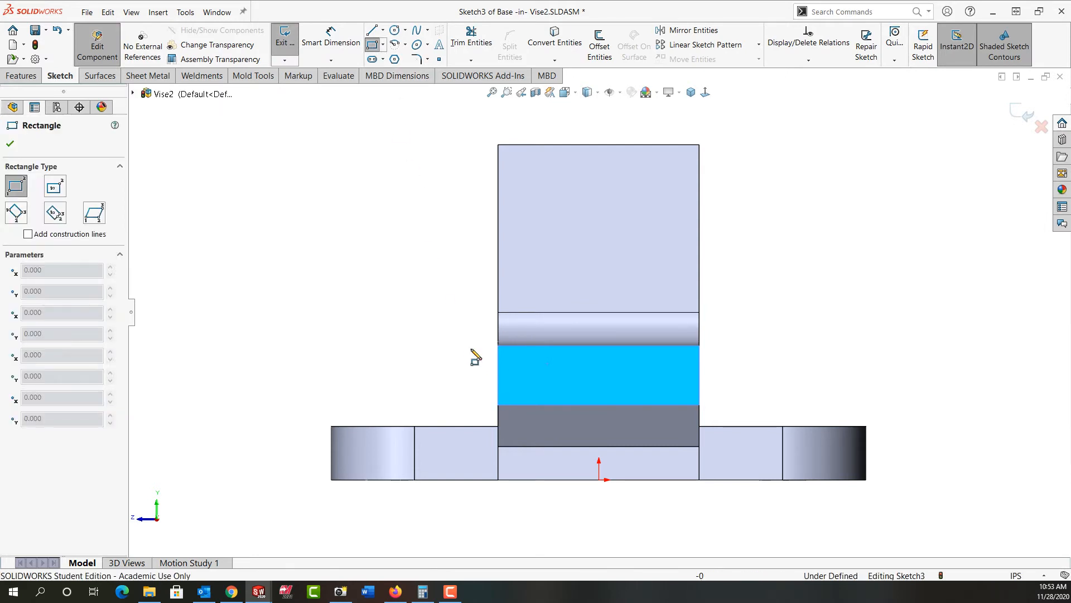
click(498, 405)
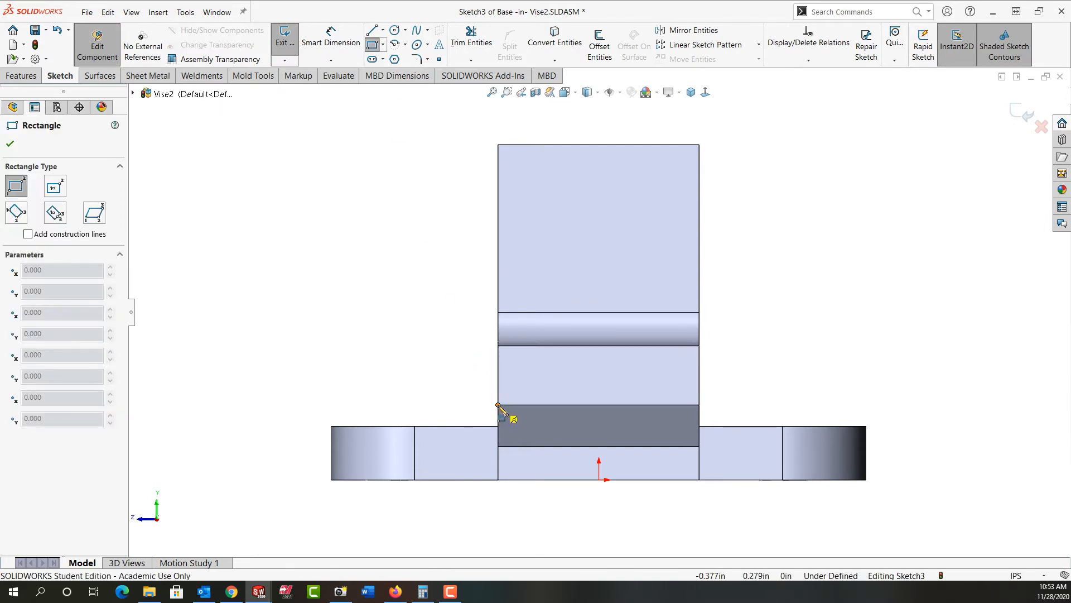
click(524, 367)
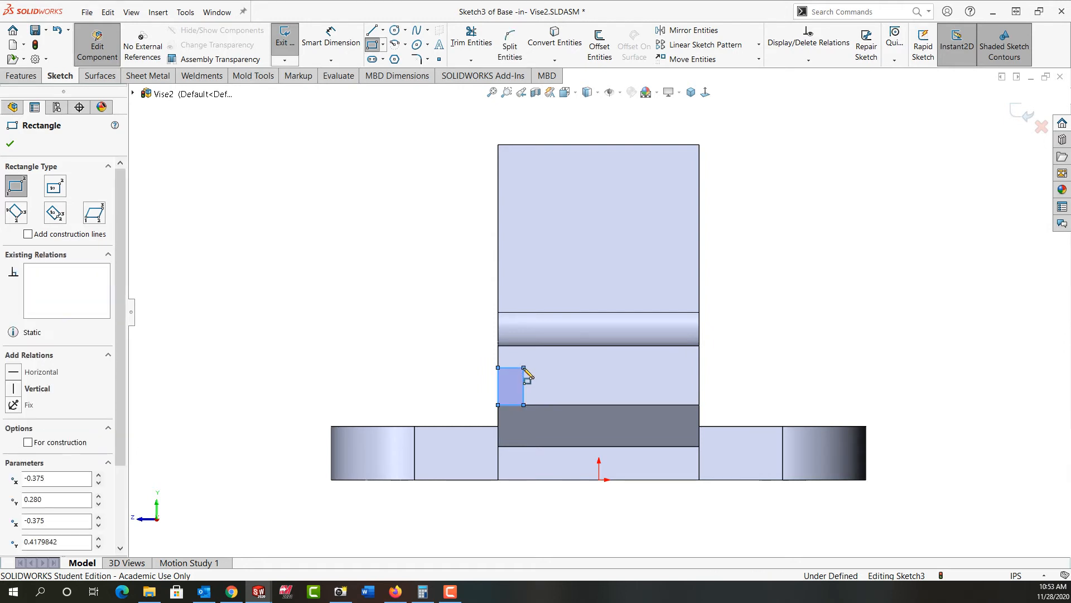
Step: Dimension the rectangle's width to 0.1 in and its height to 0.14 in
right_drag(436, 383, 434, 327)
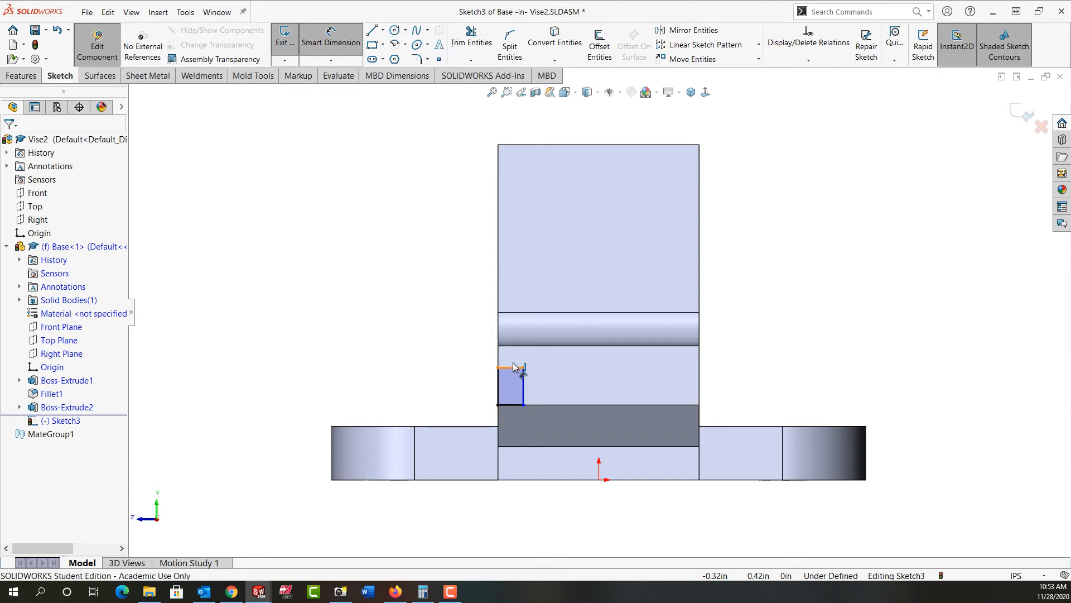
click(514, 368)
click(511, 334)
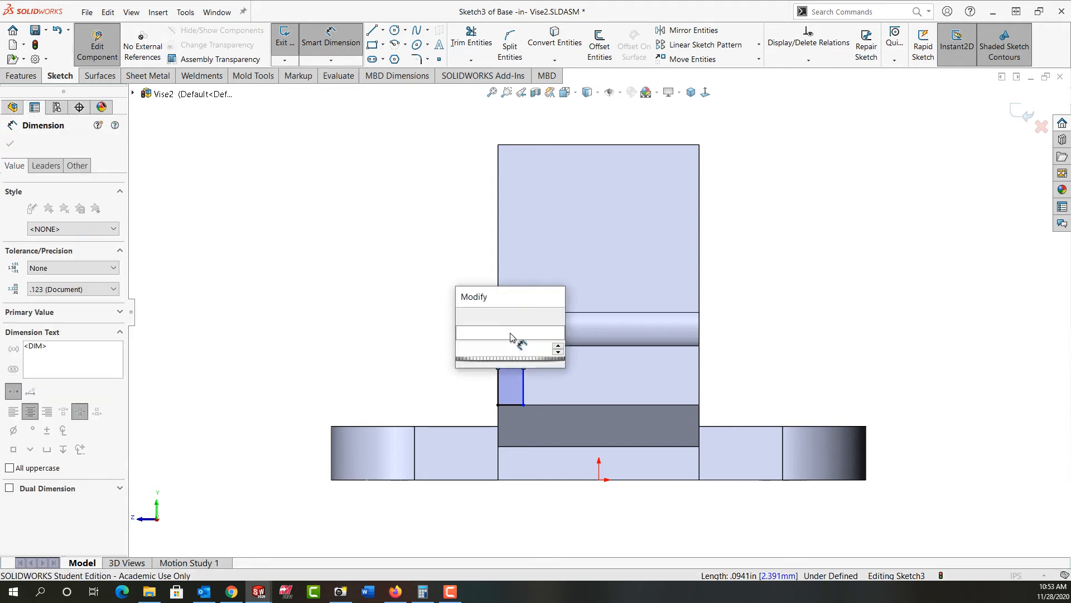
text(.1)
key(Return)
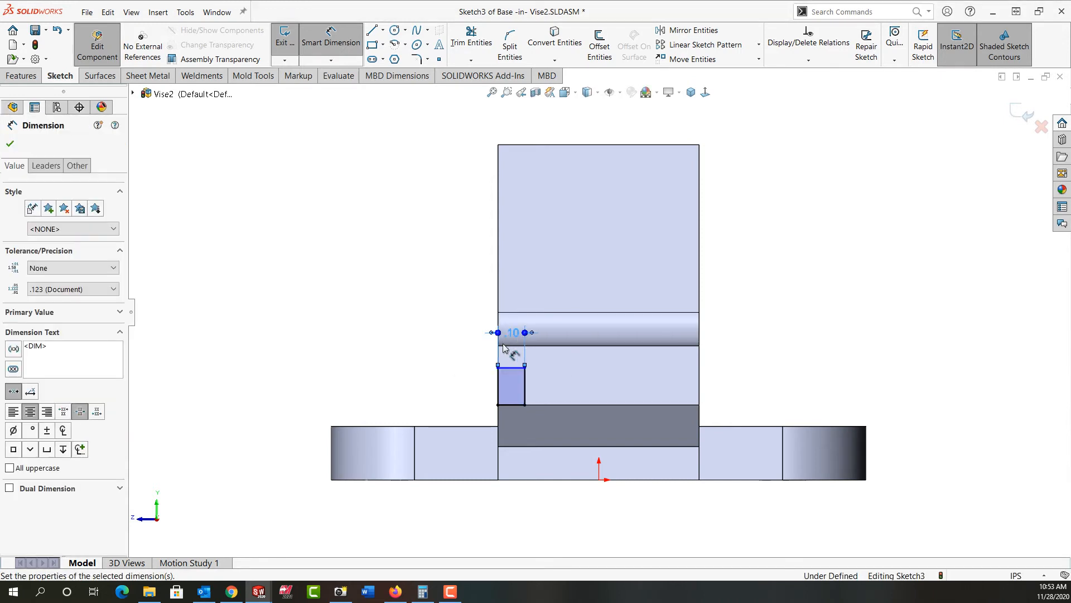
click(498, 386)
click(463, 391)
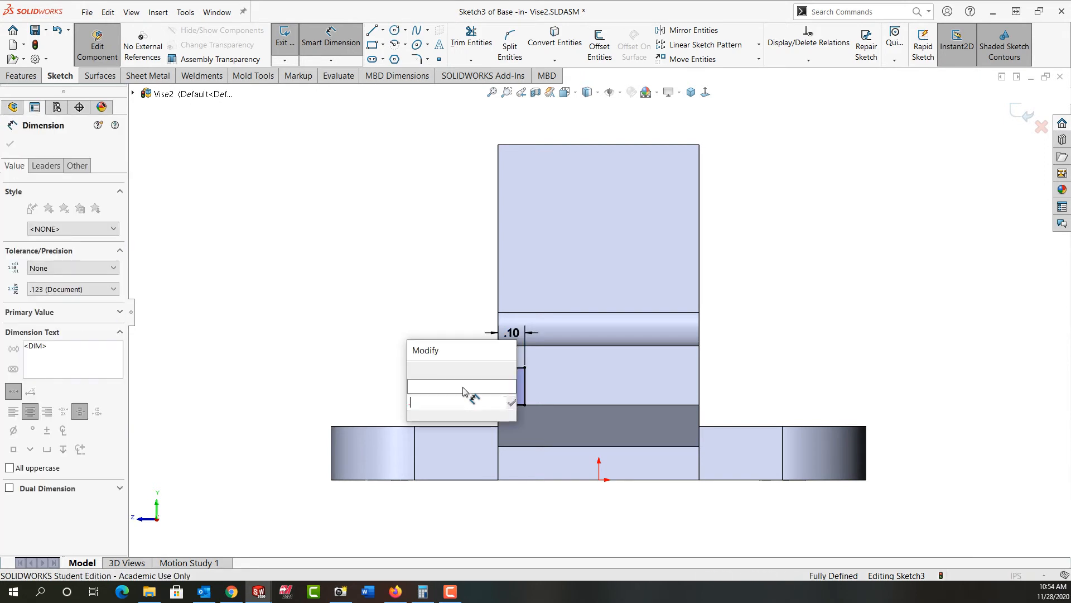
key(Return)
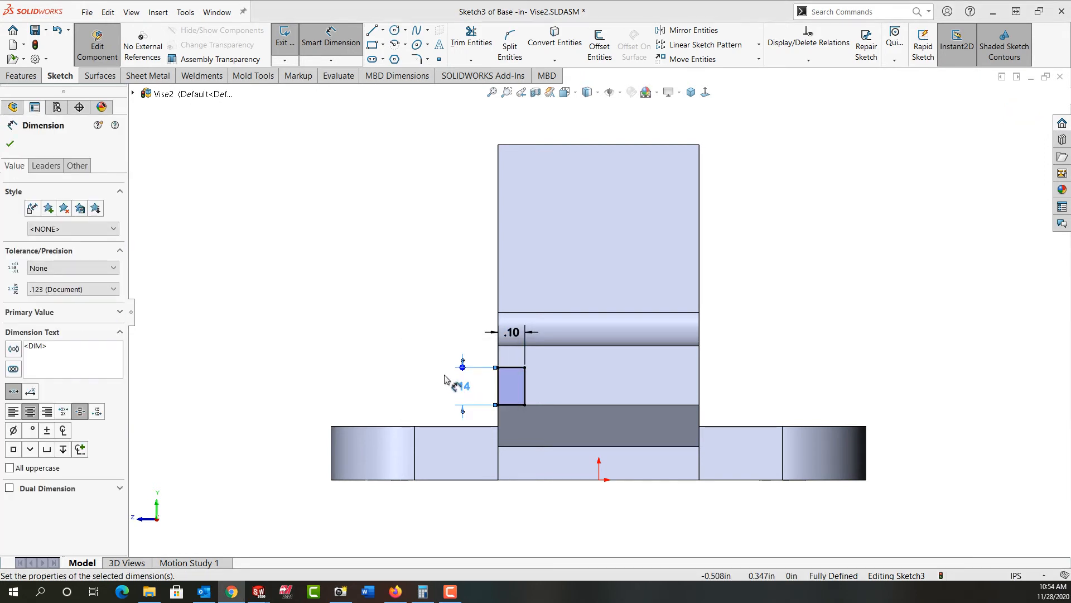
Step: Draw a vertical construction line about 0.86 in long from the origin and mirror the rectangle across it
right_drag(419, 336, 355, 338)
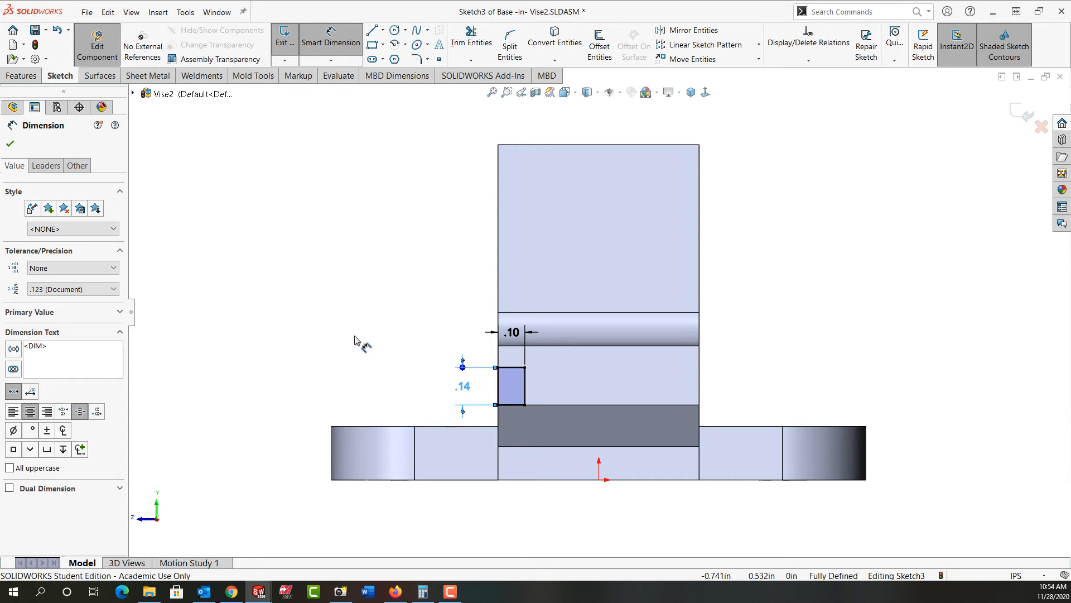
click(599, 478)
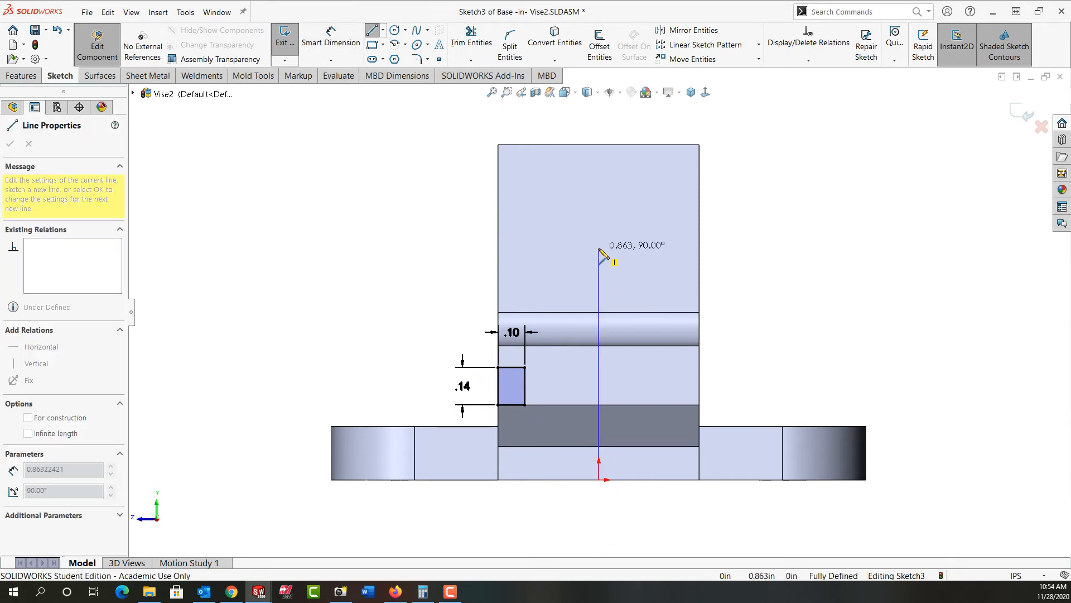
click(600, 249)
key(Escape)
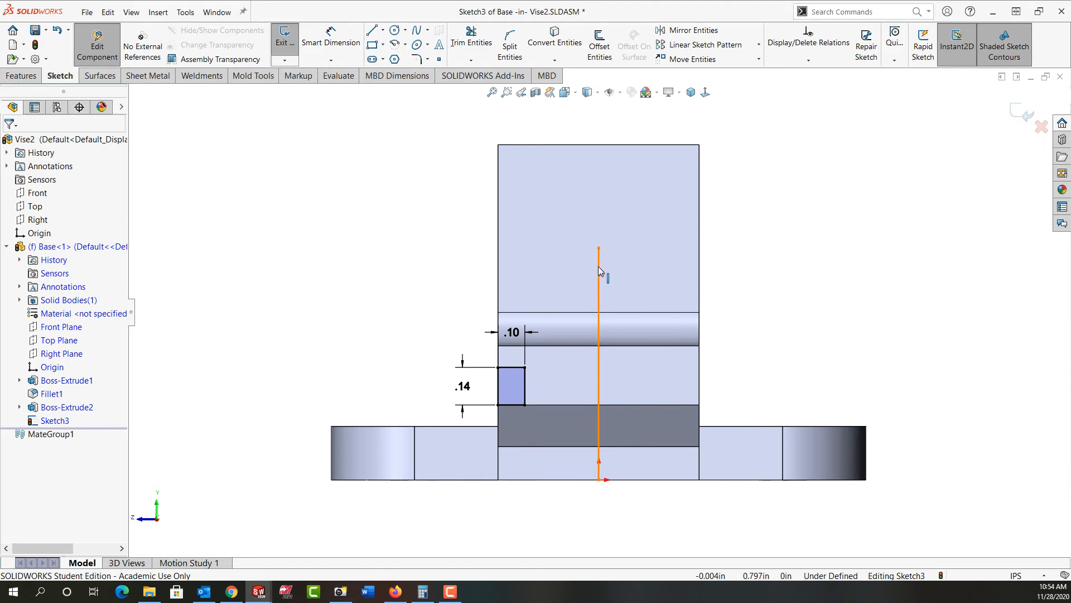
click(598, 266)
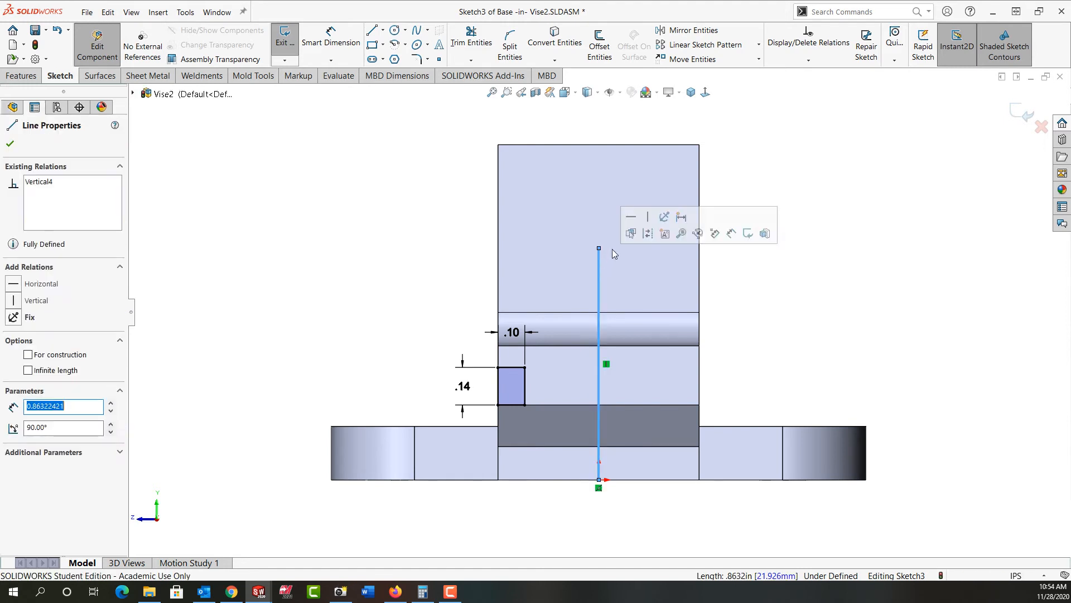
click(649, 234)
mouse_move(413, 205)
mouse_down()
mouse_move(537, 393)
mouse_move(631, 497)
mouse_up()
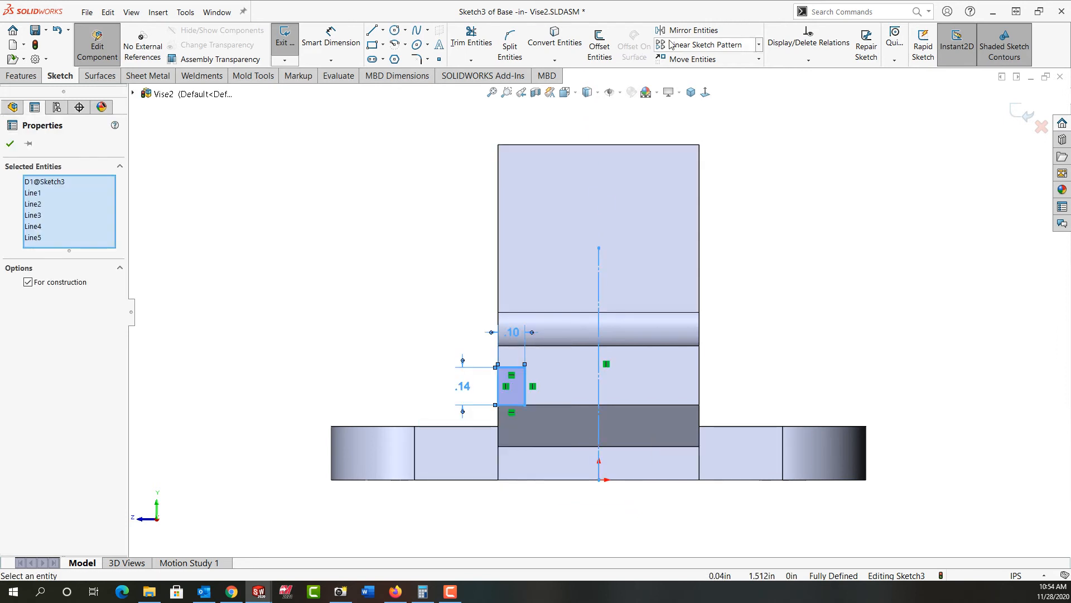
click(683, 31)
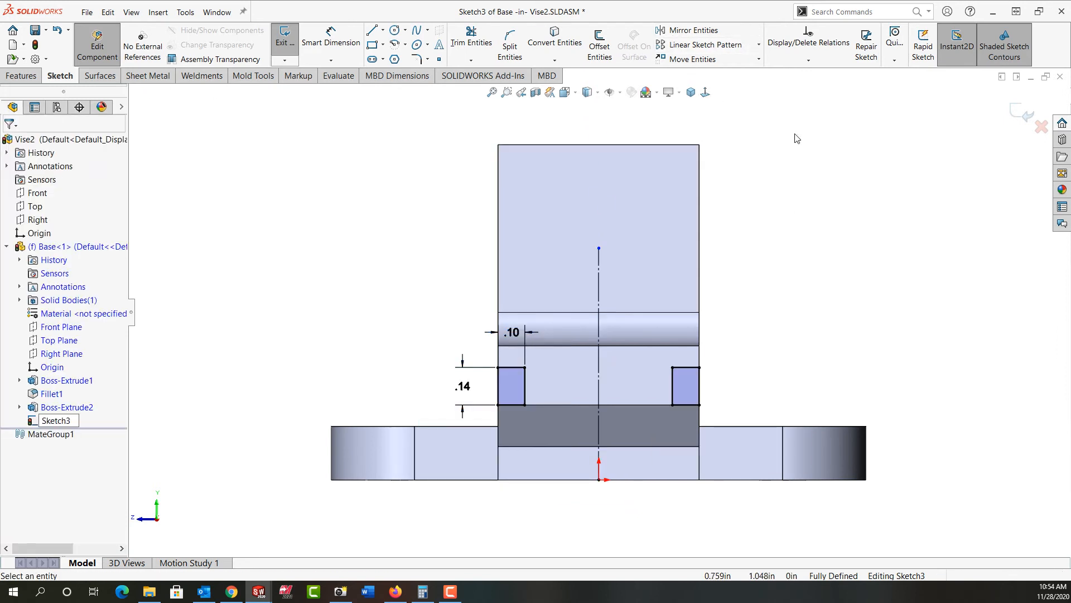
Step: Cut-extrude both rectangles up to the inner vertical face of the fixed jaw to form side slots
click(691, 92)
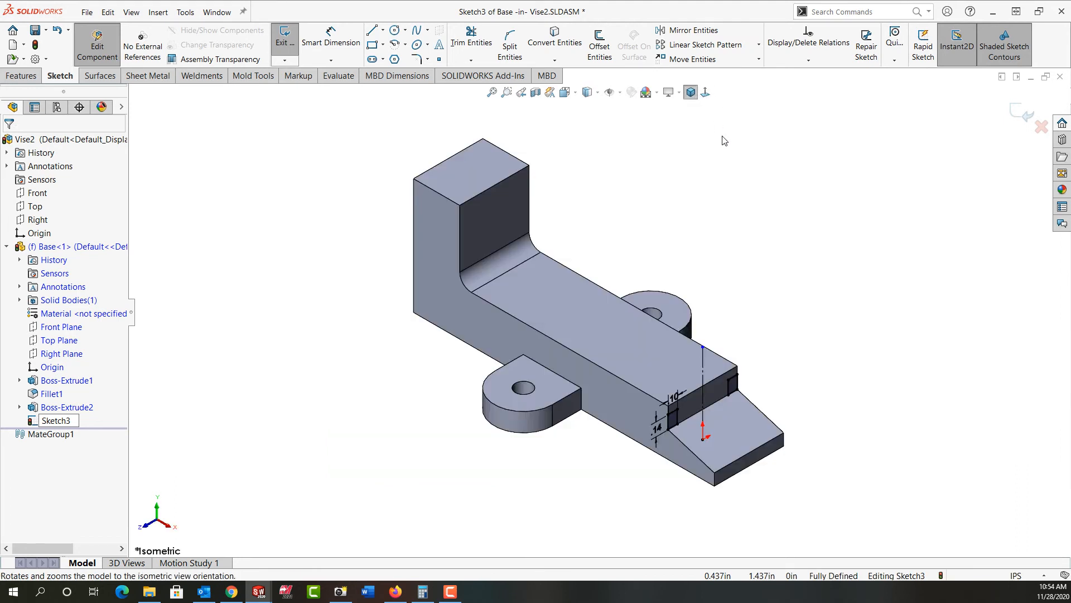
right_click(739, 210)
click(835, 185)
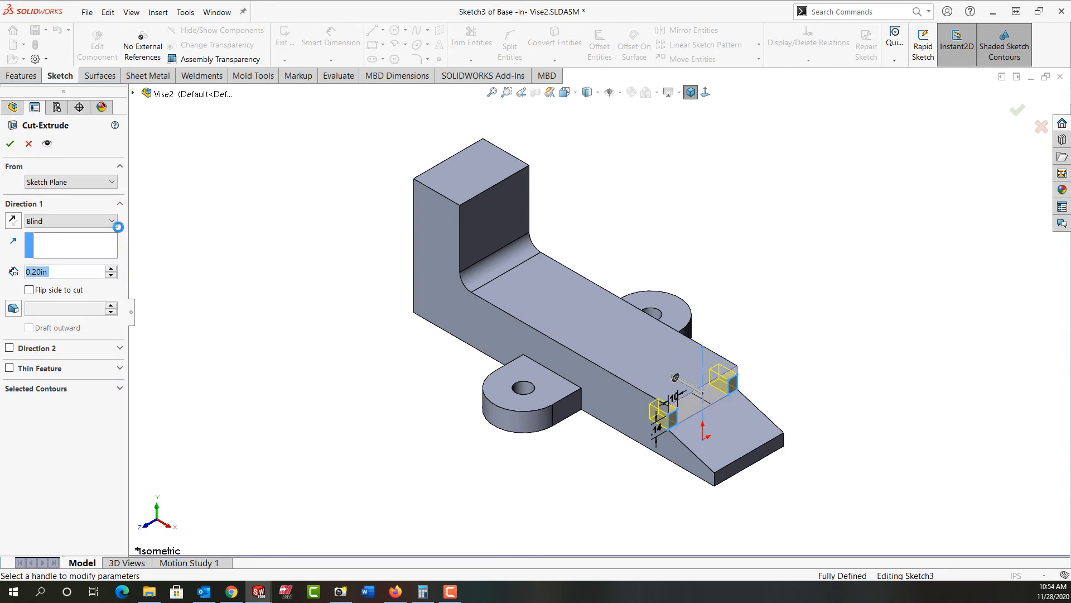
click(109, 221)
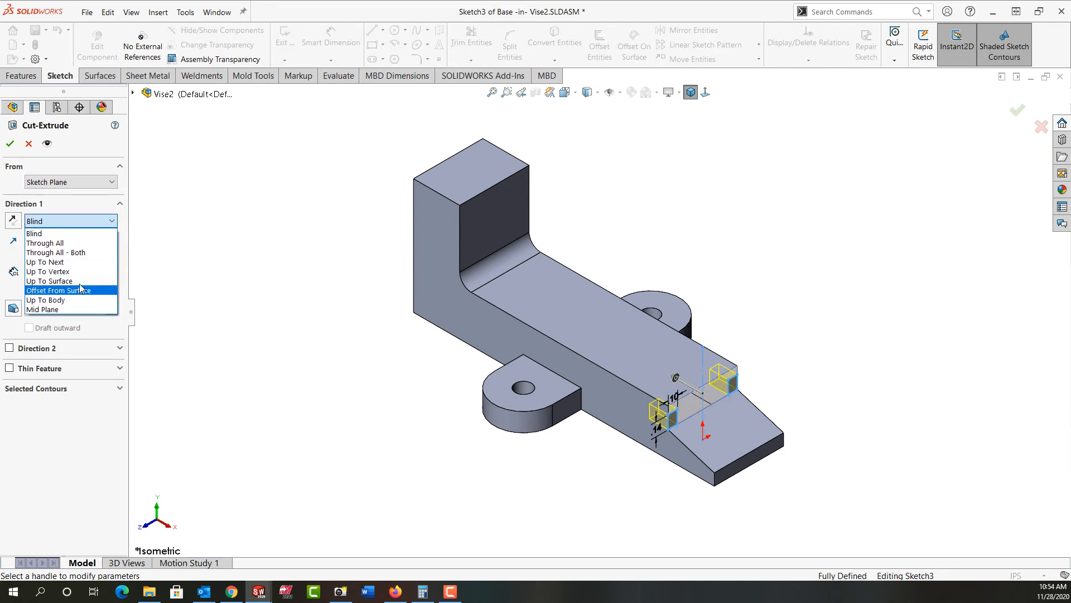
click(56, 281)
click(486, 228)
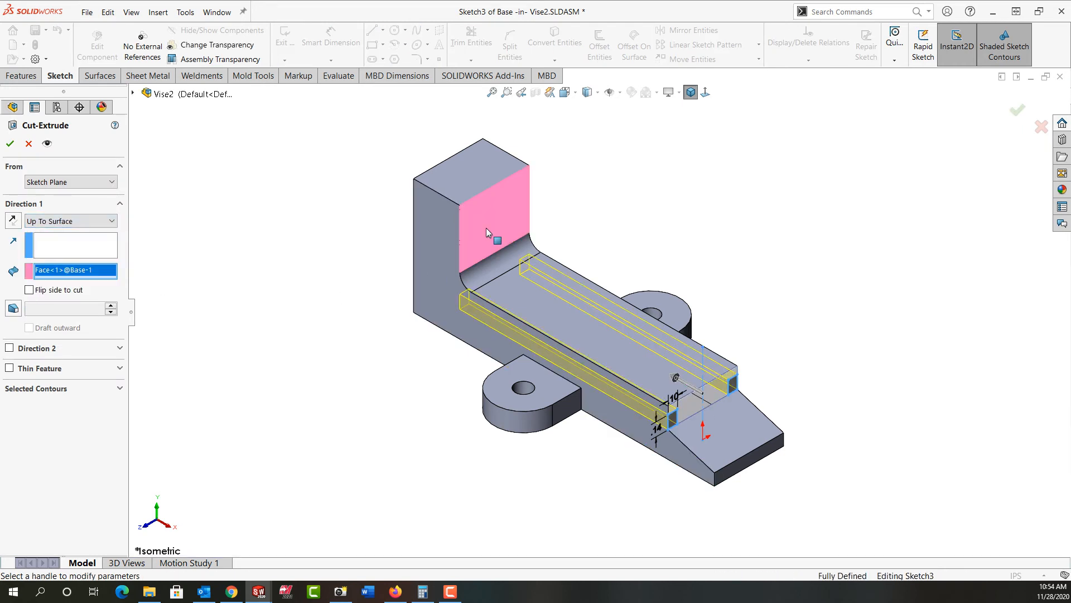
right_click(486, 227)
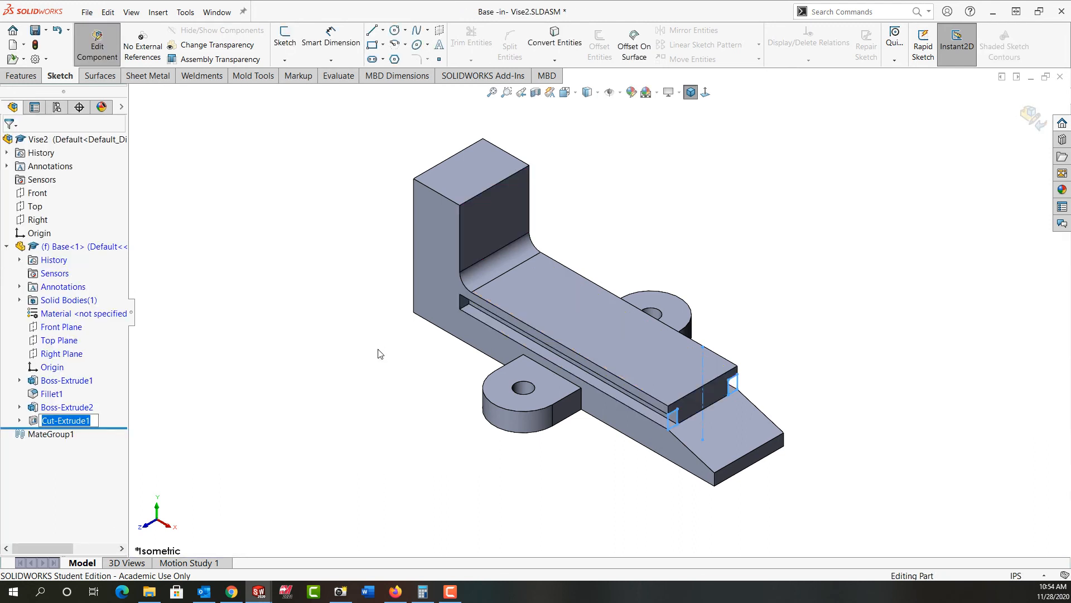
Step: Apply a full round fillet to the closed end of the near side slot, using its lower, end and upper faces
middle_drag(369, 359, 373, 301)
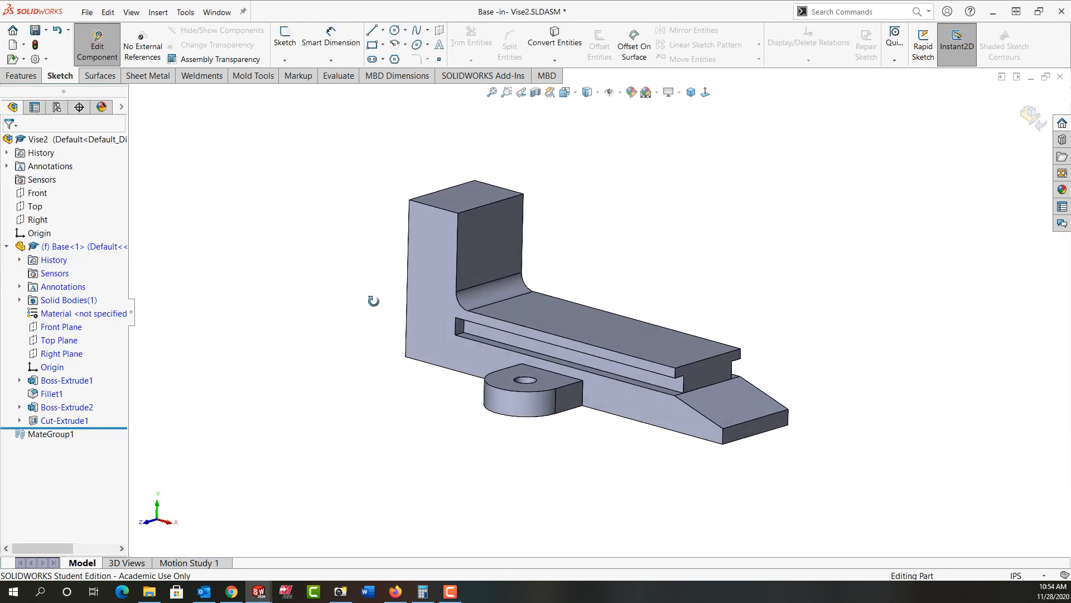
scroll(463, 321, down, 4)
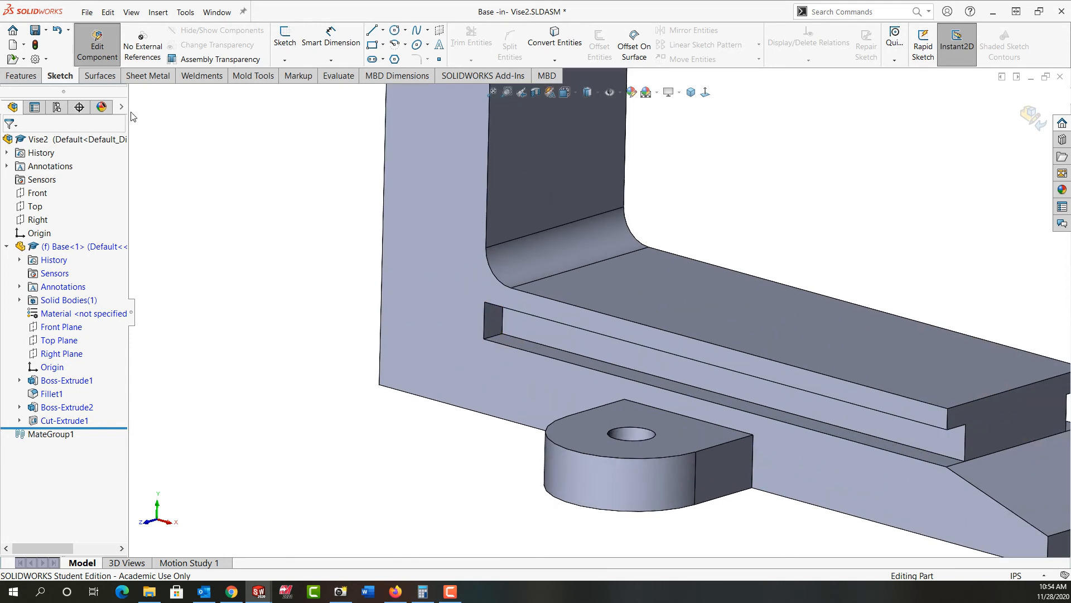
click(25, 78)
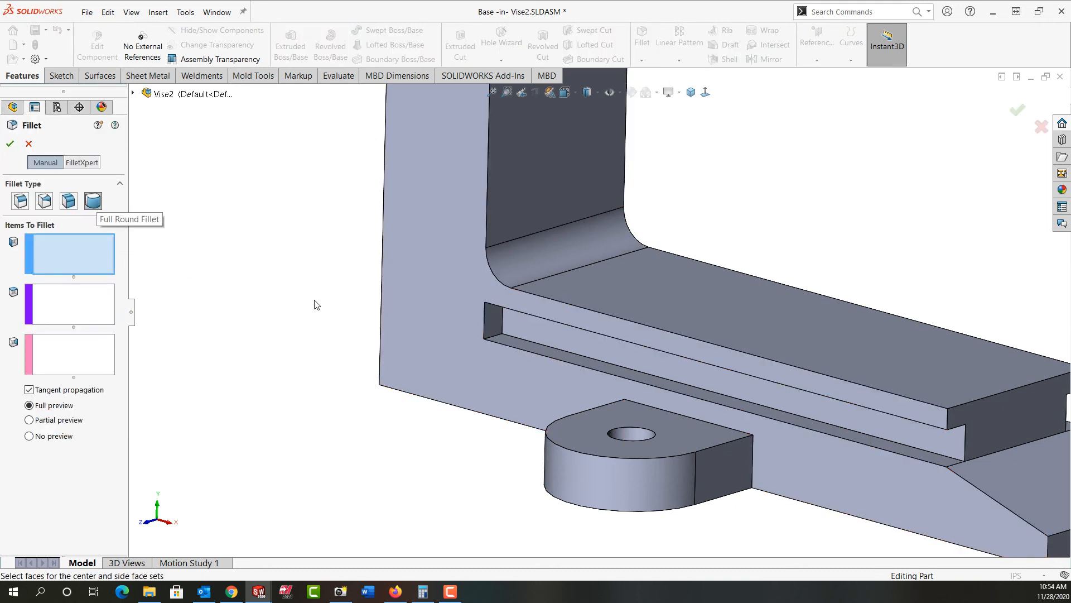
click(506, 341)
right_click(505, 338)
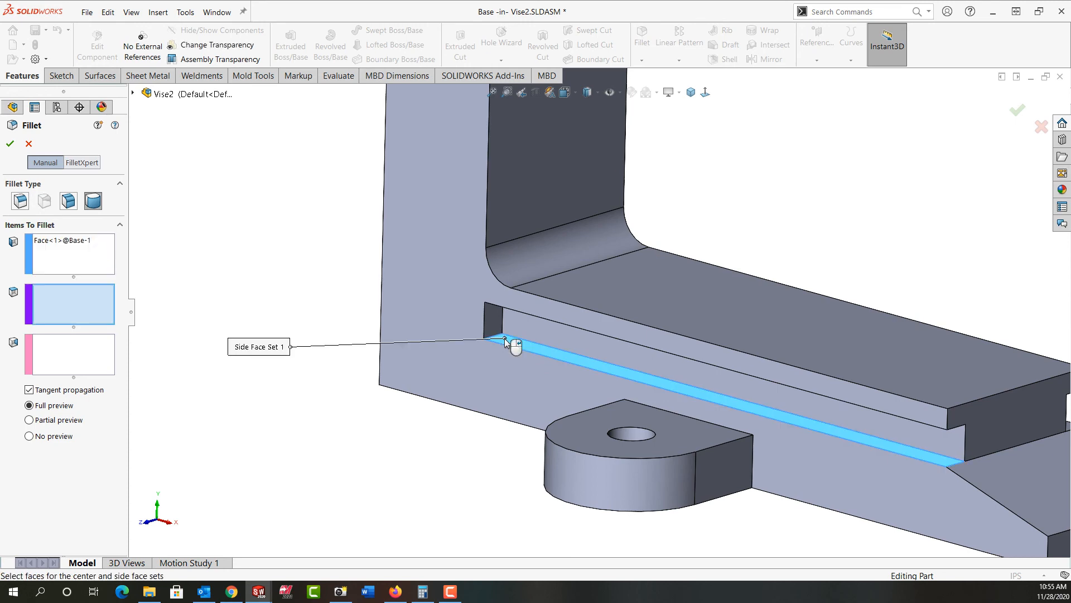
click(498, 325)
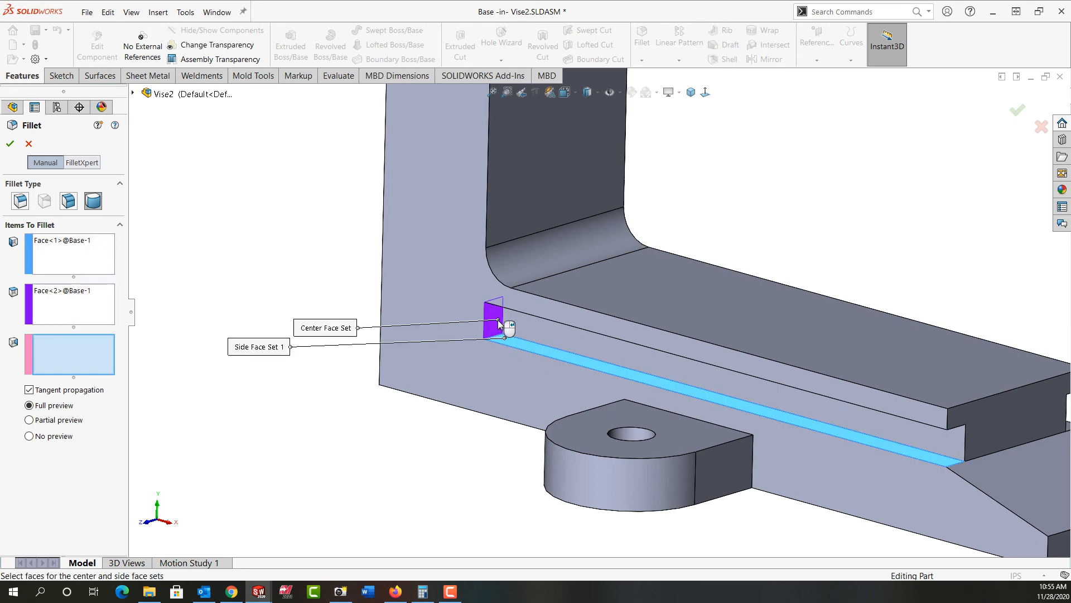
middle_drag(499, 325, 506, 279)
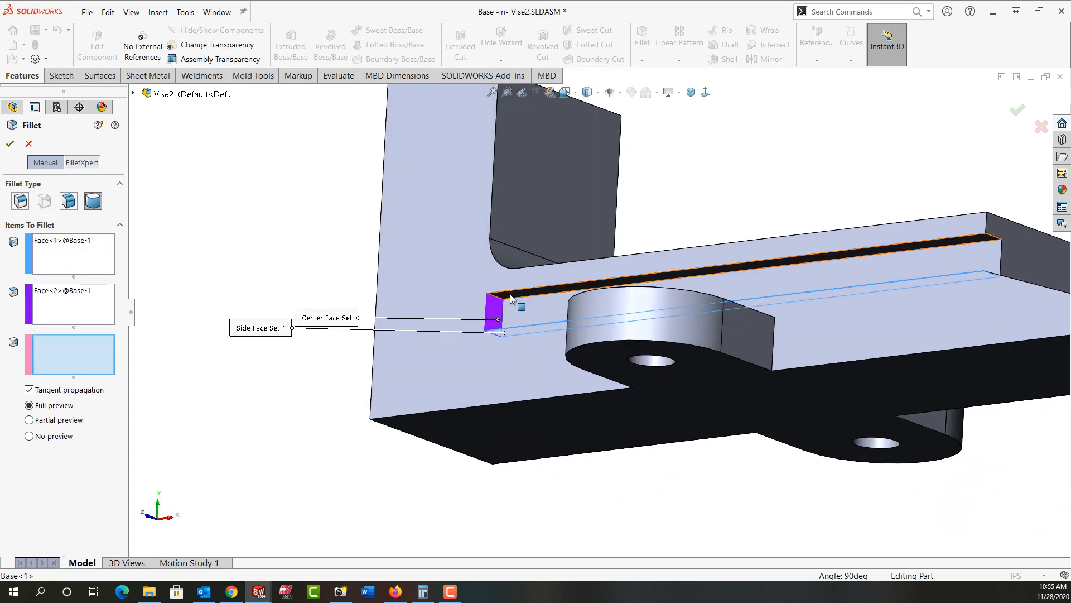
click(509, 293)
right_click(509, 294)
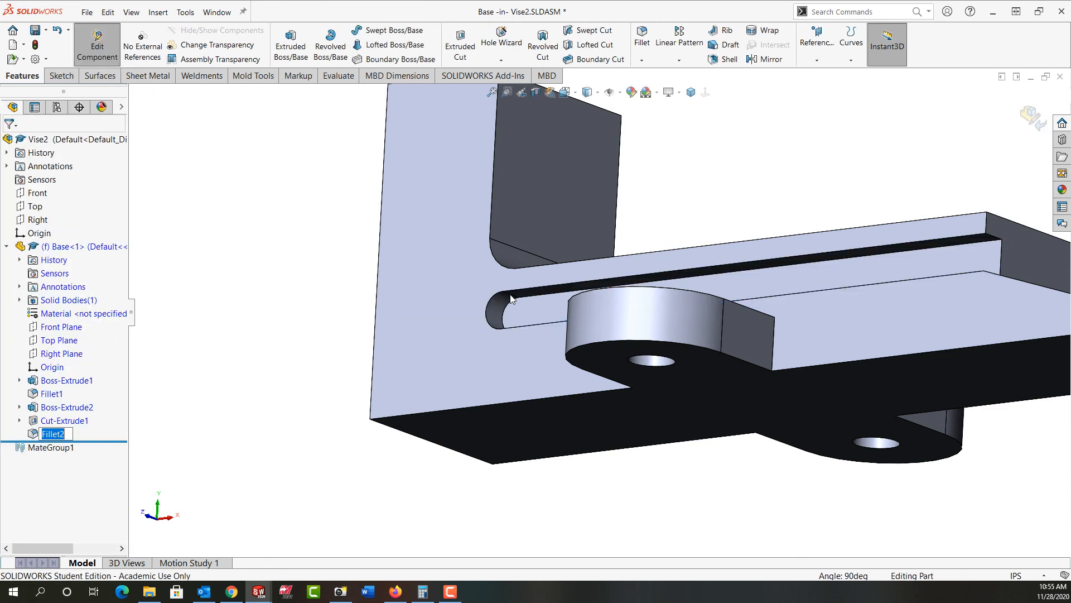
Step: Apply a full round fillet to the opposite side slot's closed end, using its lower, end and upper faces, and return to editing the assembly
middle_drag(511, 295, 385, 328)
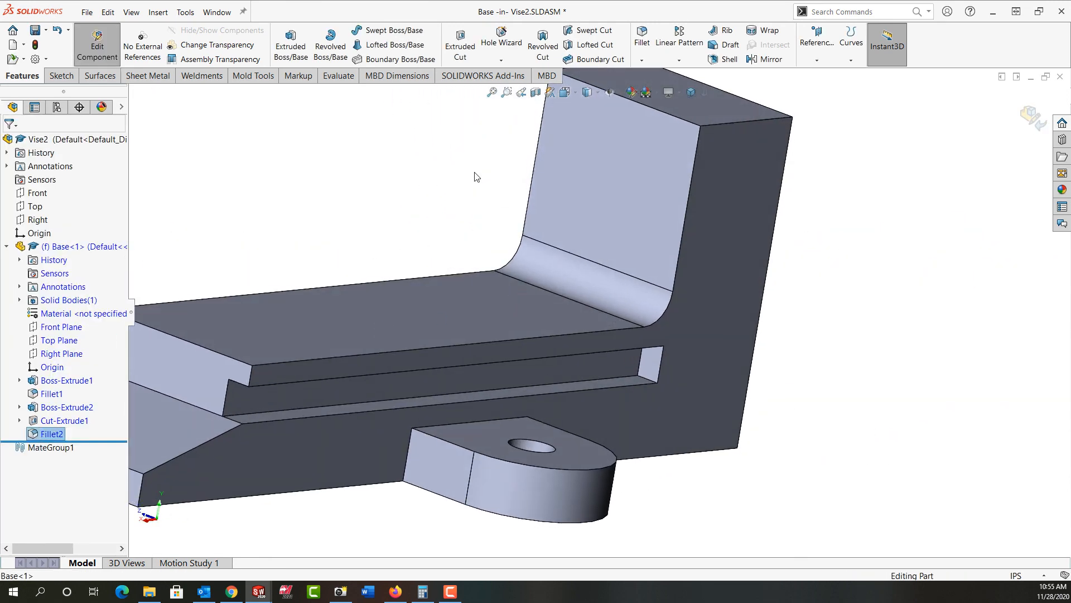
click(643, 38)
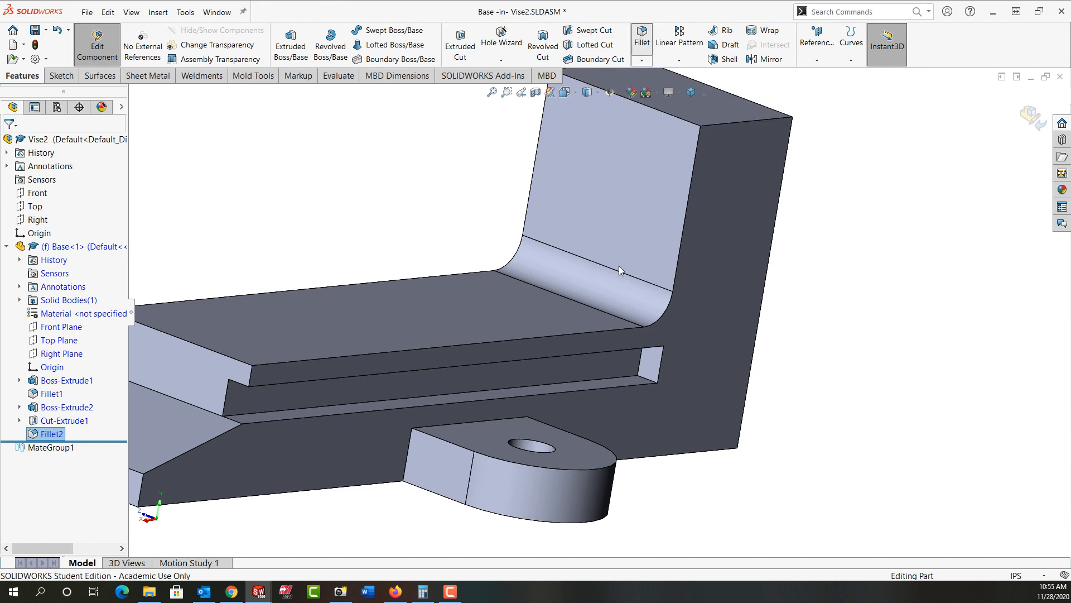
click(635, 381)
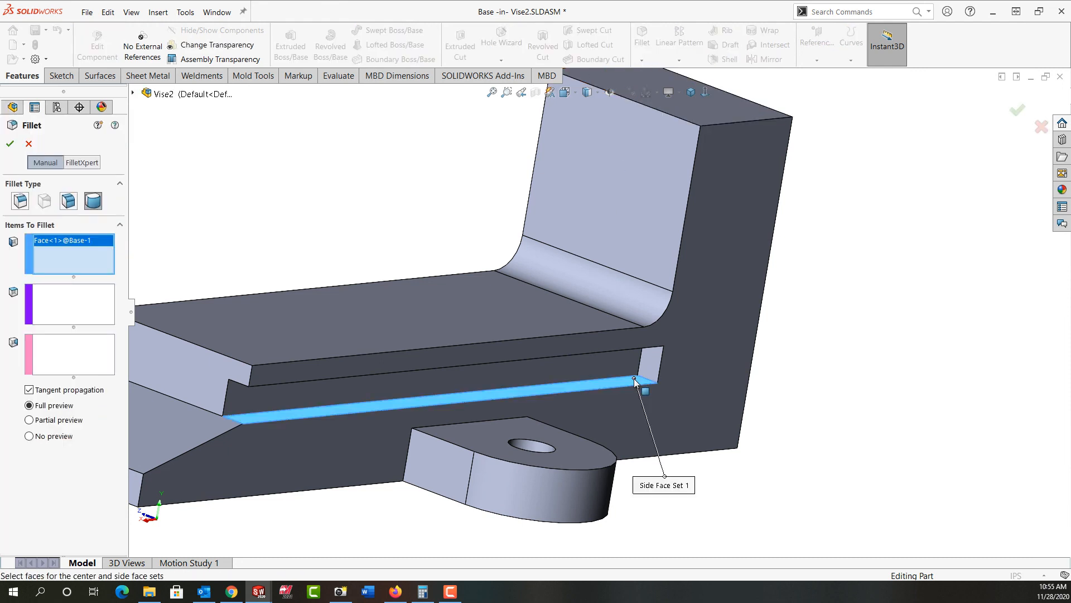
click(658, 358)
middle_drag(658, 358, 627, 334)
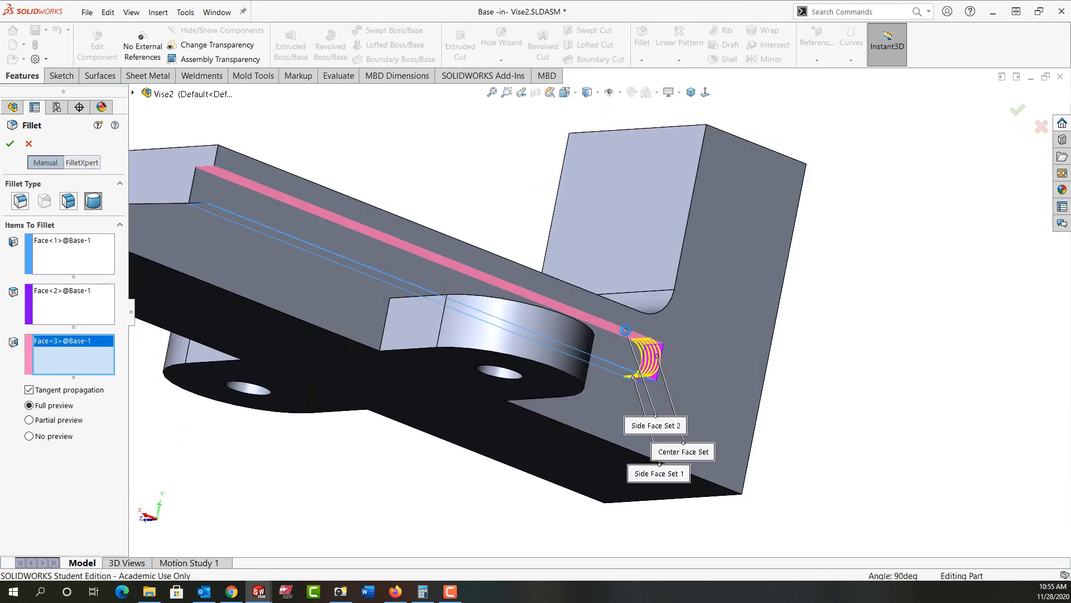
key(Return)
click(691, 92)
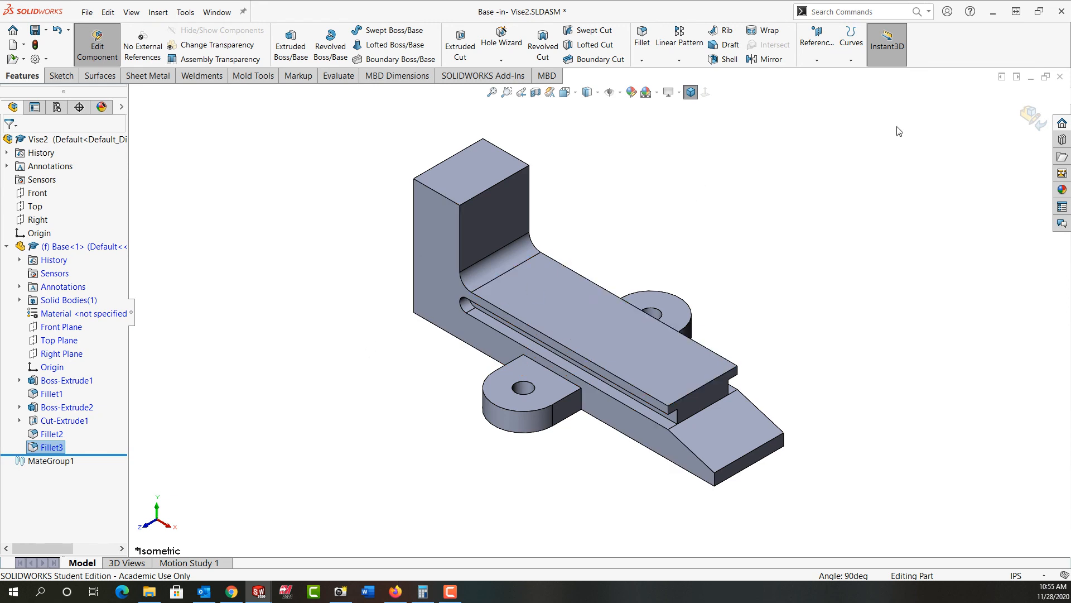
click(1034, 117)
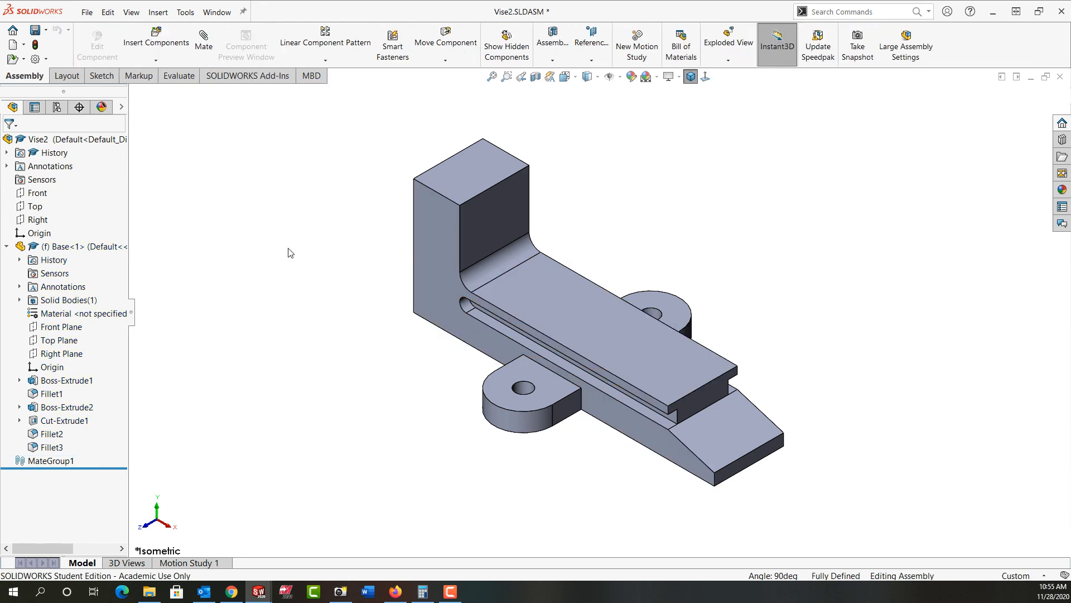